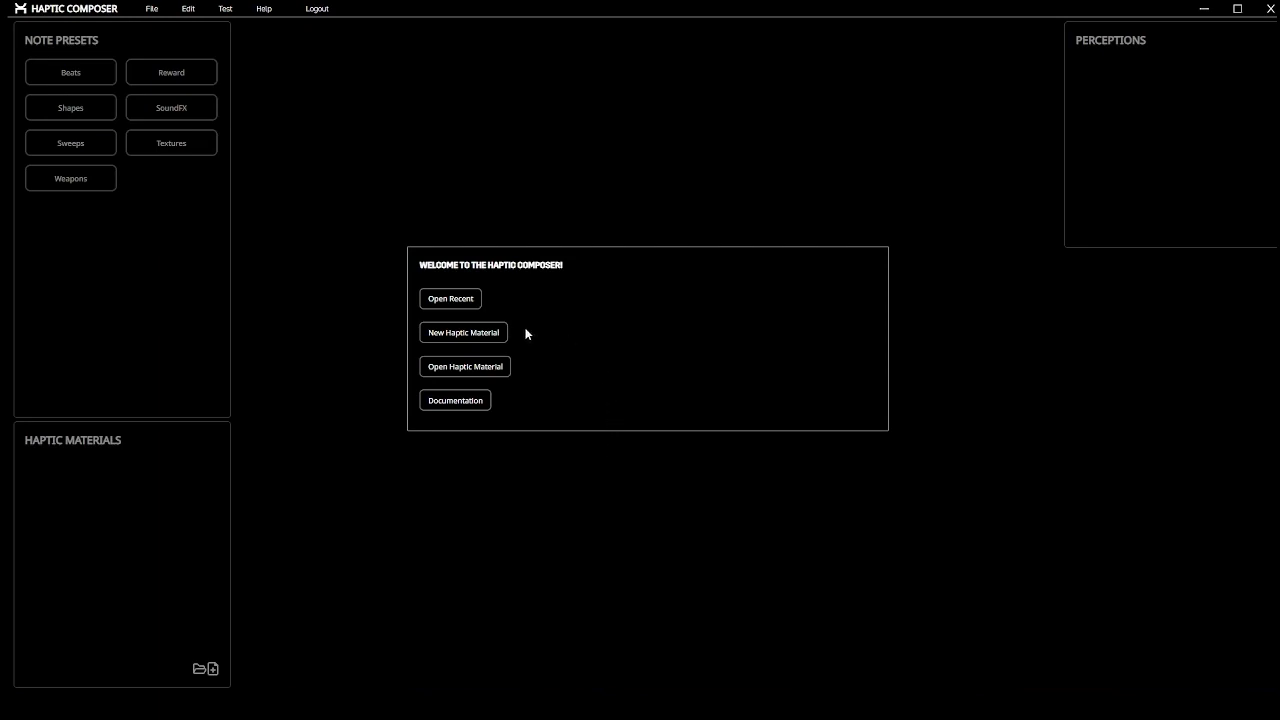
Create a haptic material named 'Demo' and add a Vibration (Time) perception to it
{"action": "left_click", "coordinate": [486, 332]}
{"action": "left_click", "coordinate": [557, 288]}
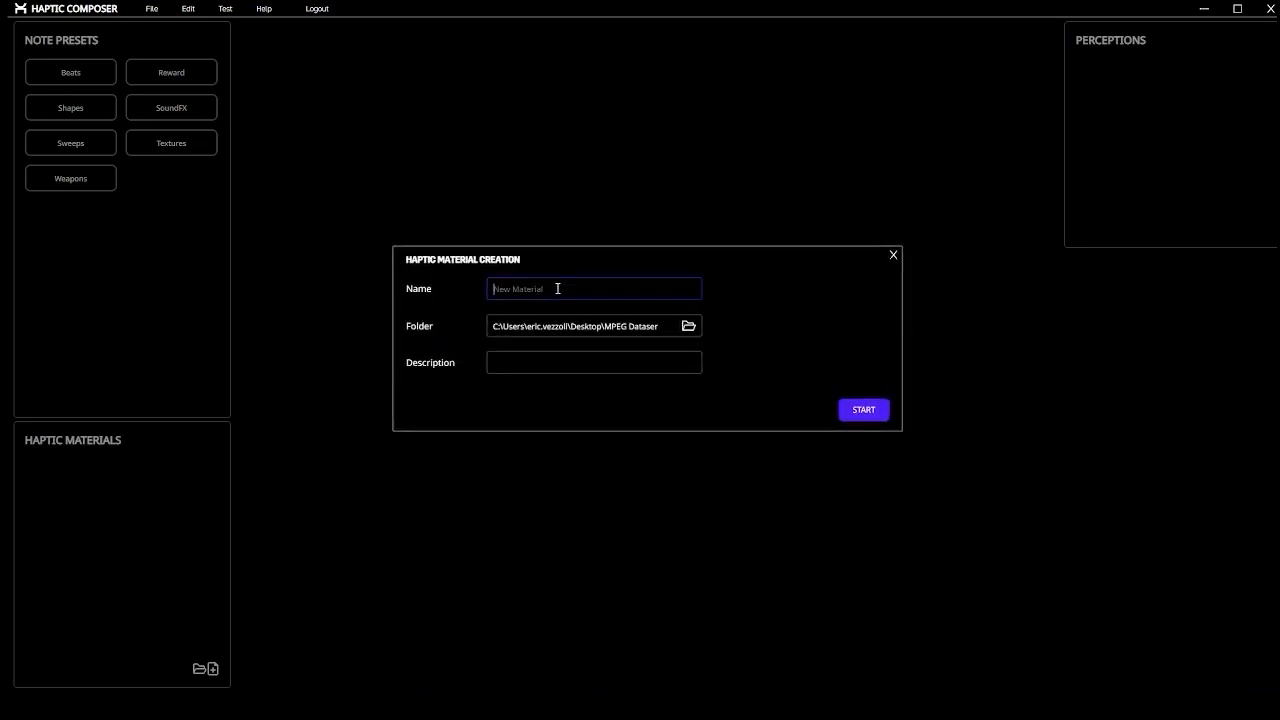
{"action": "type", "text": "Demo"}
{"action": "left_click", "coordinate": [845, 411]}
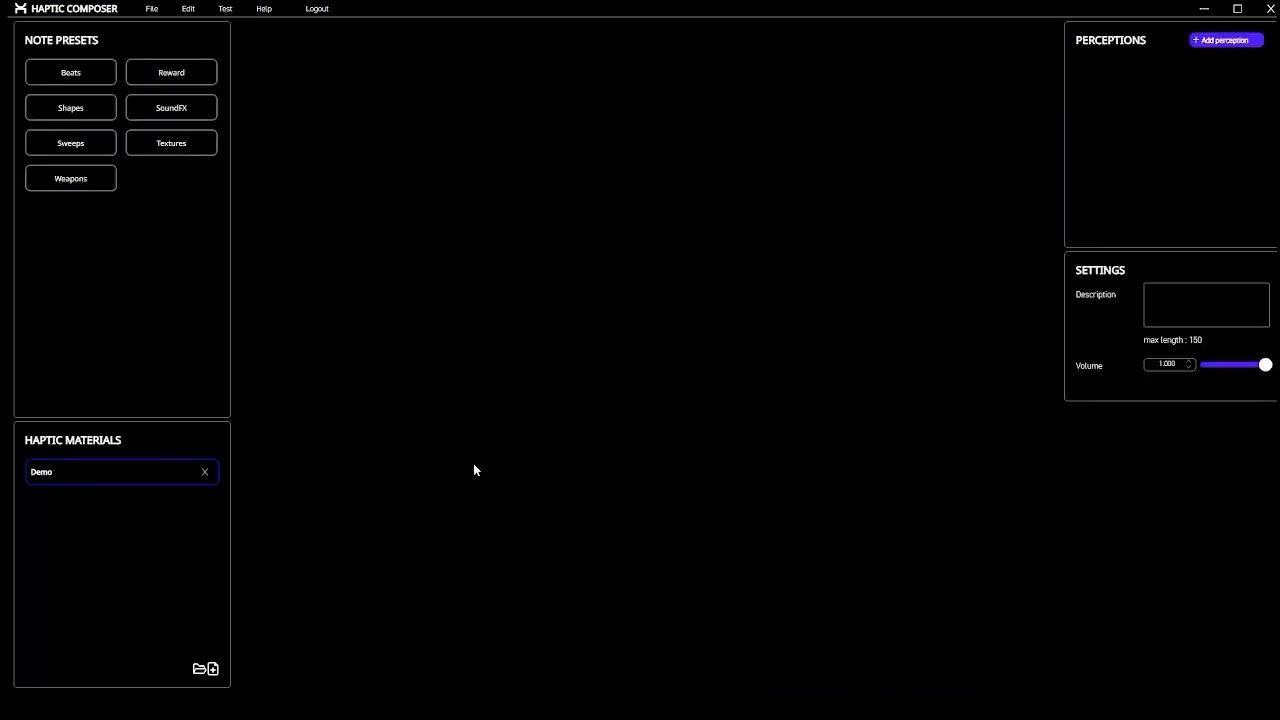
{"action": "left_click", "coordinate": [1236, 42]}
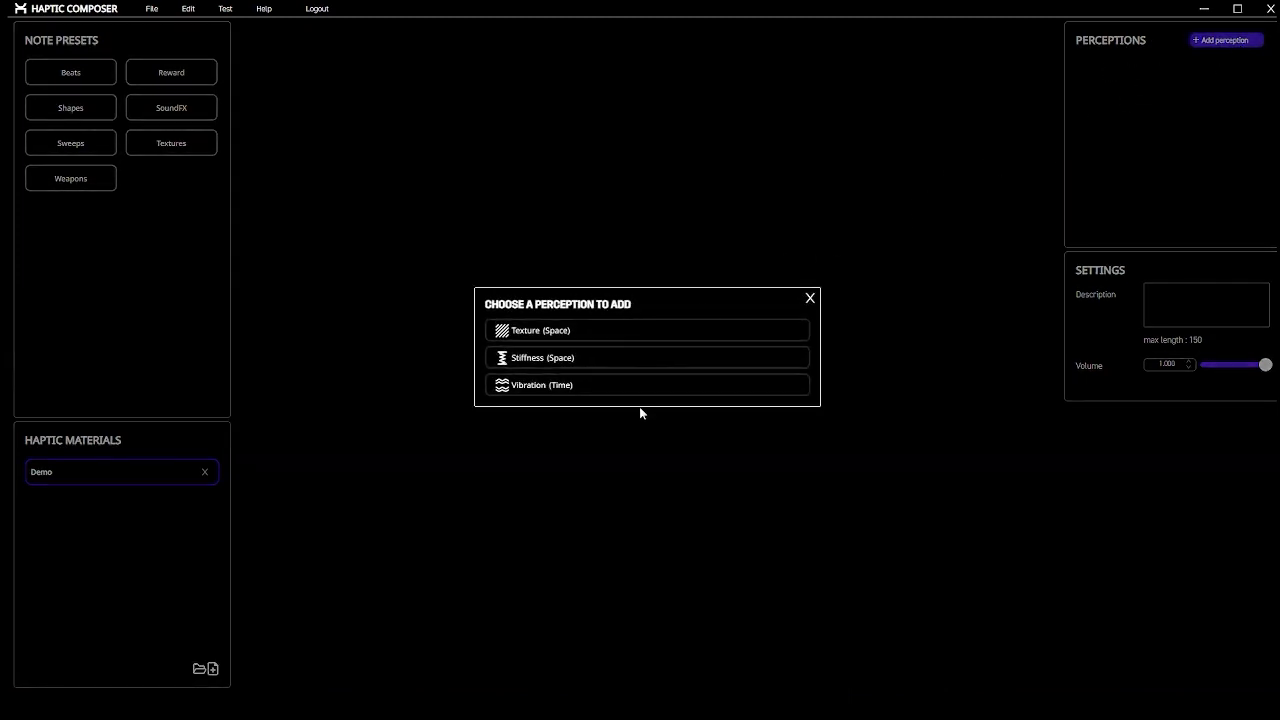
{"action": "left_click", "coordinate": [570, 385]}
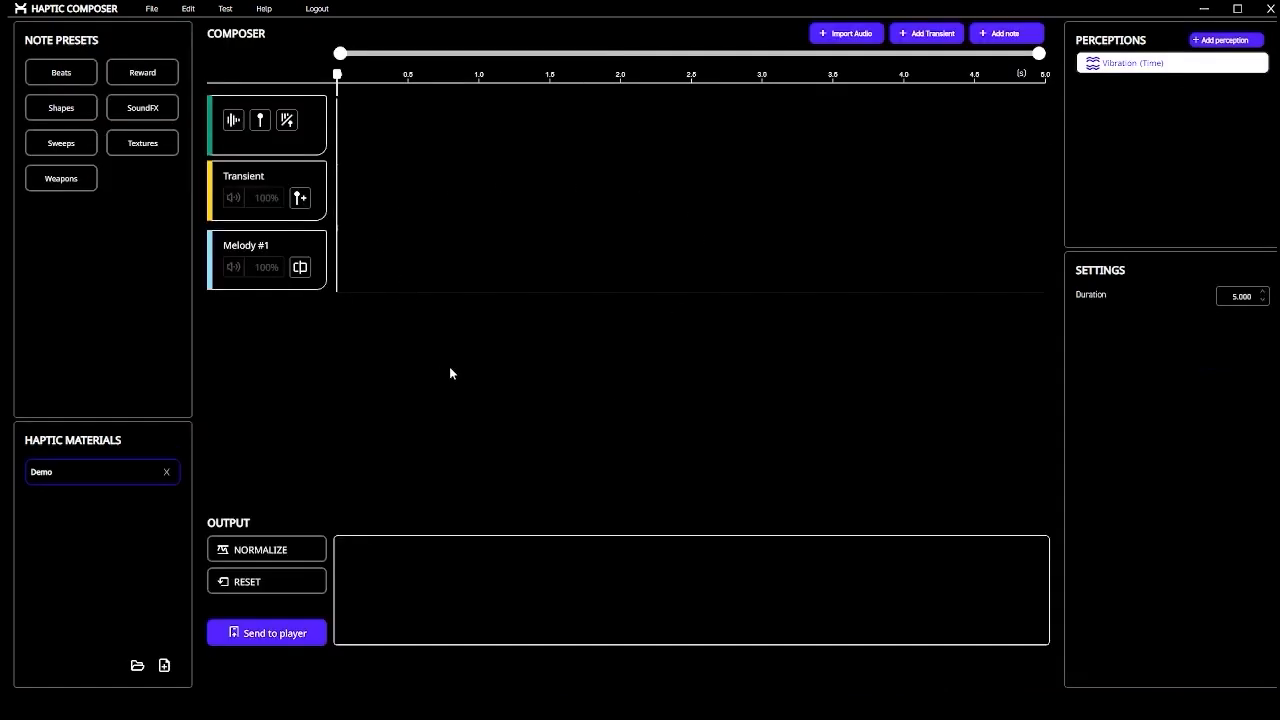
Import Sniper_Sci_Fi.wav from the MPEG Dataset folder into the vibration composer
{"action": "left_click", "coordinate": [831, 34]}
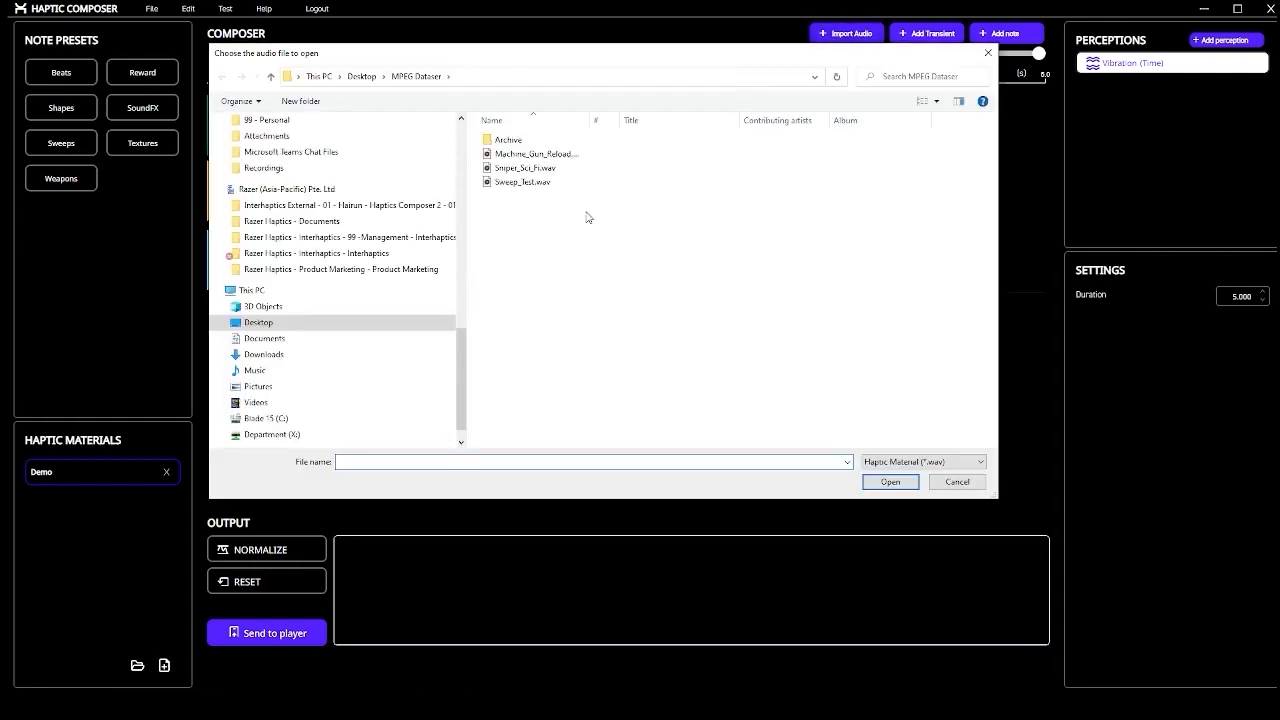
{"action": "left_click", "coordinate": [546, 170]}
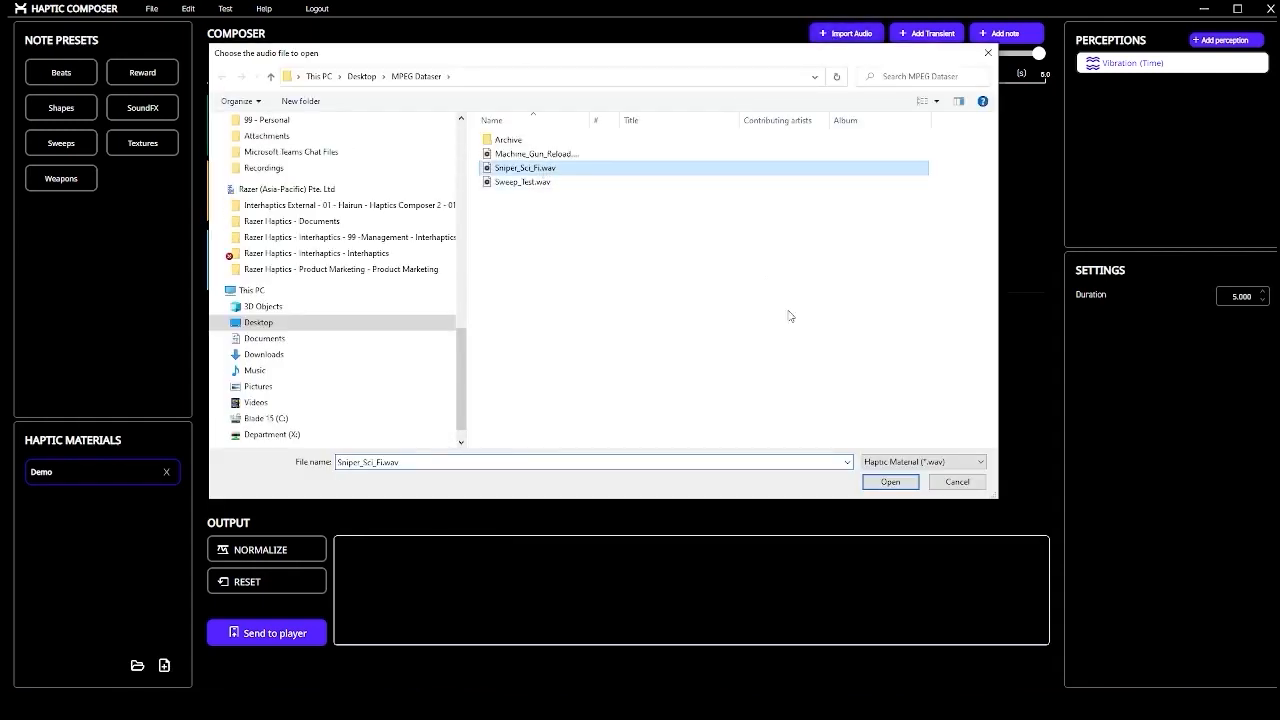
{"action": "left_click", "coordinate": [893, 482]}
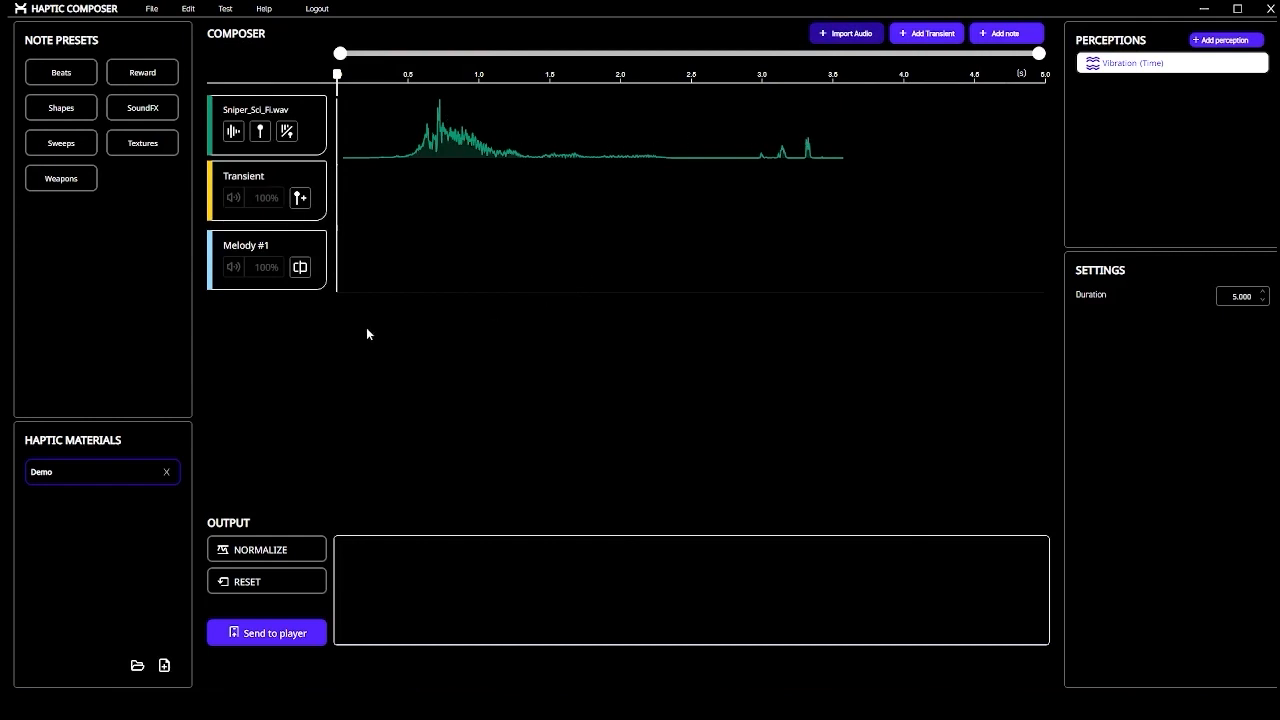
Convert the Sniper audio into transients and a Melody #2 note, then open Melody #2
{"action": "left_click", "coordinate": [288, 132]}
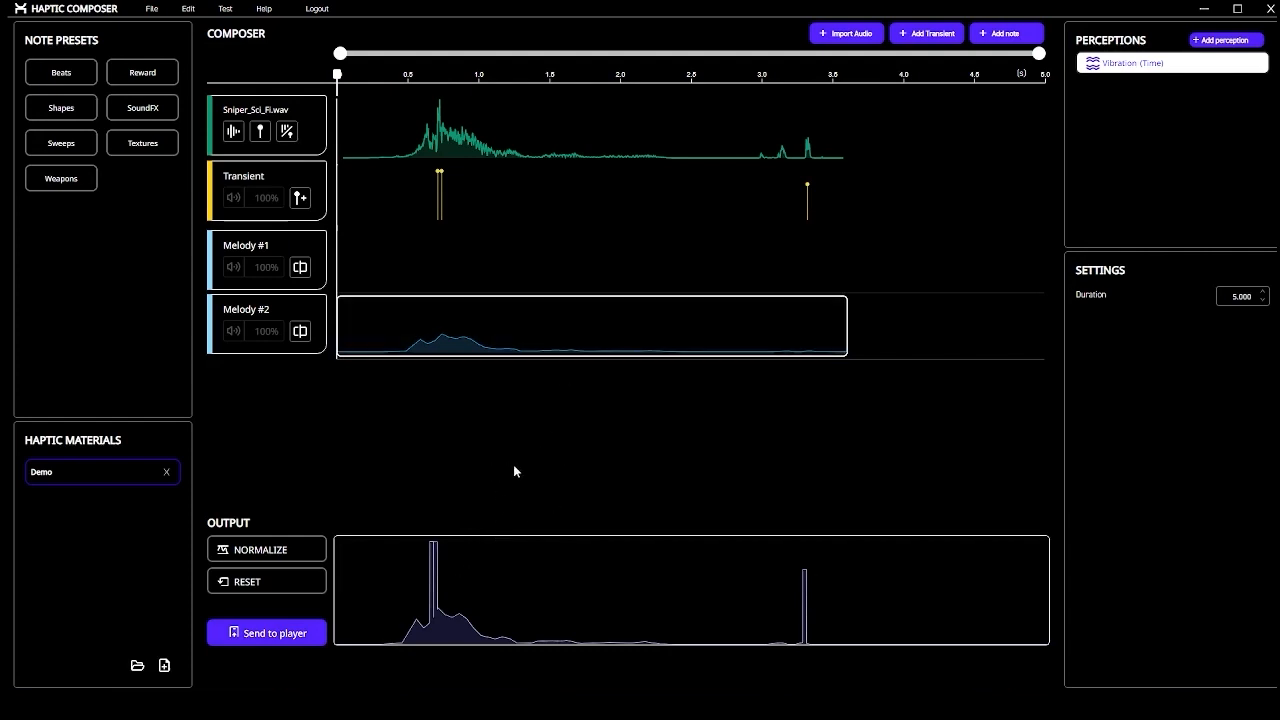
{"action": "double_click", "coordinate": [506, 337]}
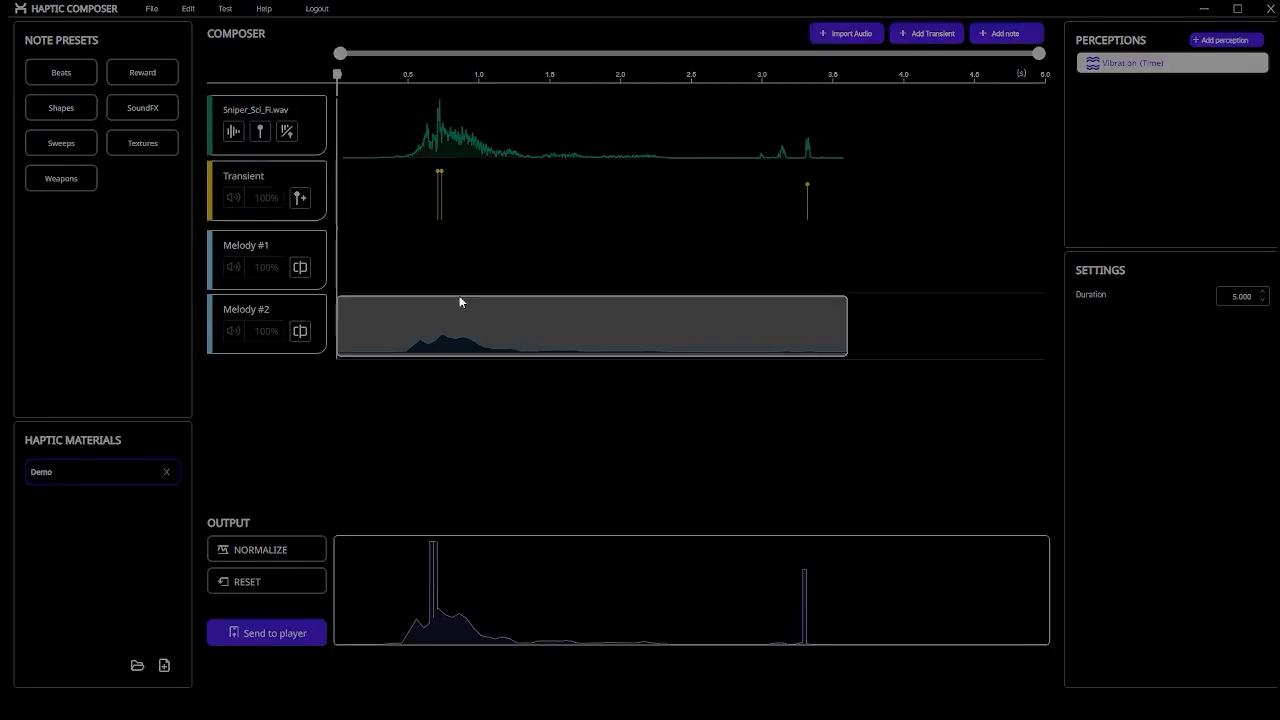
Maximize the Melody #2 note editor and toggle the audio waveform display
{"action": "left_click", "coordinate": [997, 191]}
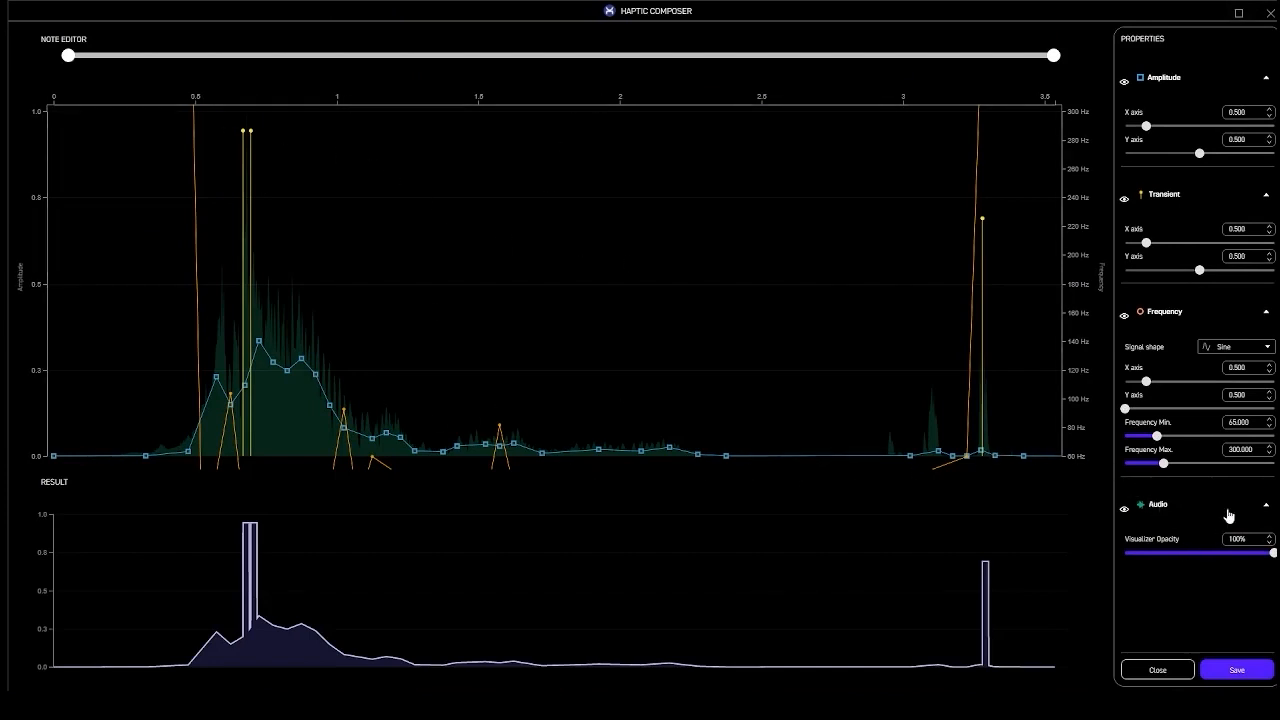
{"action": "left_click", "coordinate": [1124, 509]}
{"action": "left_click", "coordinate": [1124, 509]}
{"action": "left_click", "coordinate": [1124, 509]}
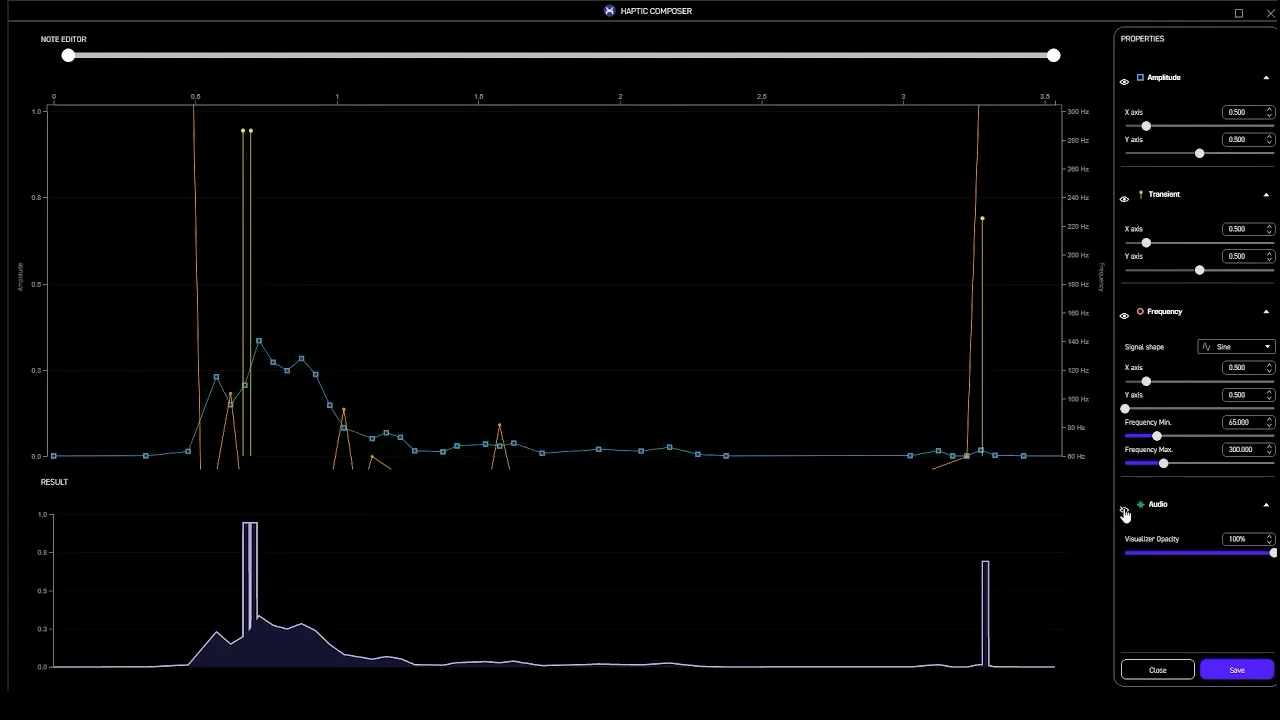
{"action": "left_click", "coordinate": [1124, 510]}
{"action": "left_click", "coordinate": [1124, 510]}
{"action": "left_click", "coordinate": [1124, 510]}
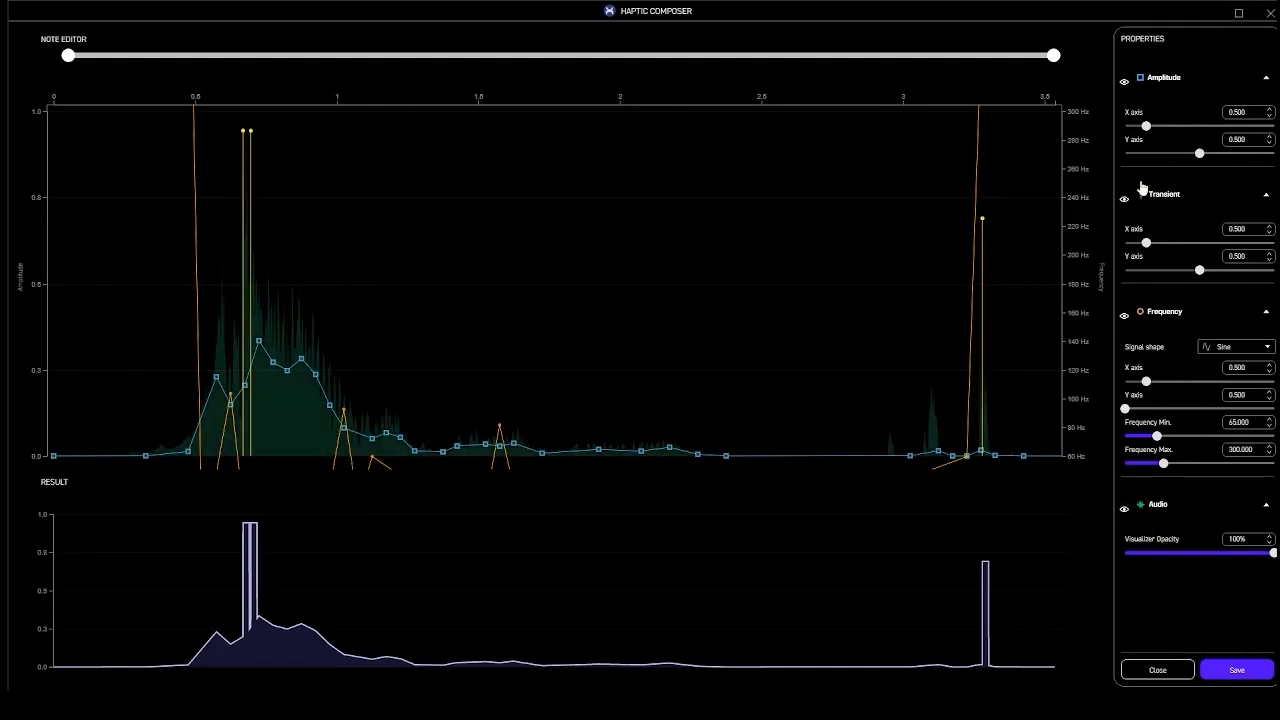
Hide the transient and frequency layers so only the amplitude curve remains
{"action": "left_click", "coordinate": [1124, 82]}
{"action": "left_click", "coordinate": [1124, 82]}
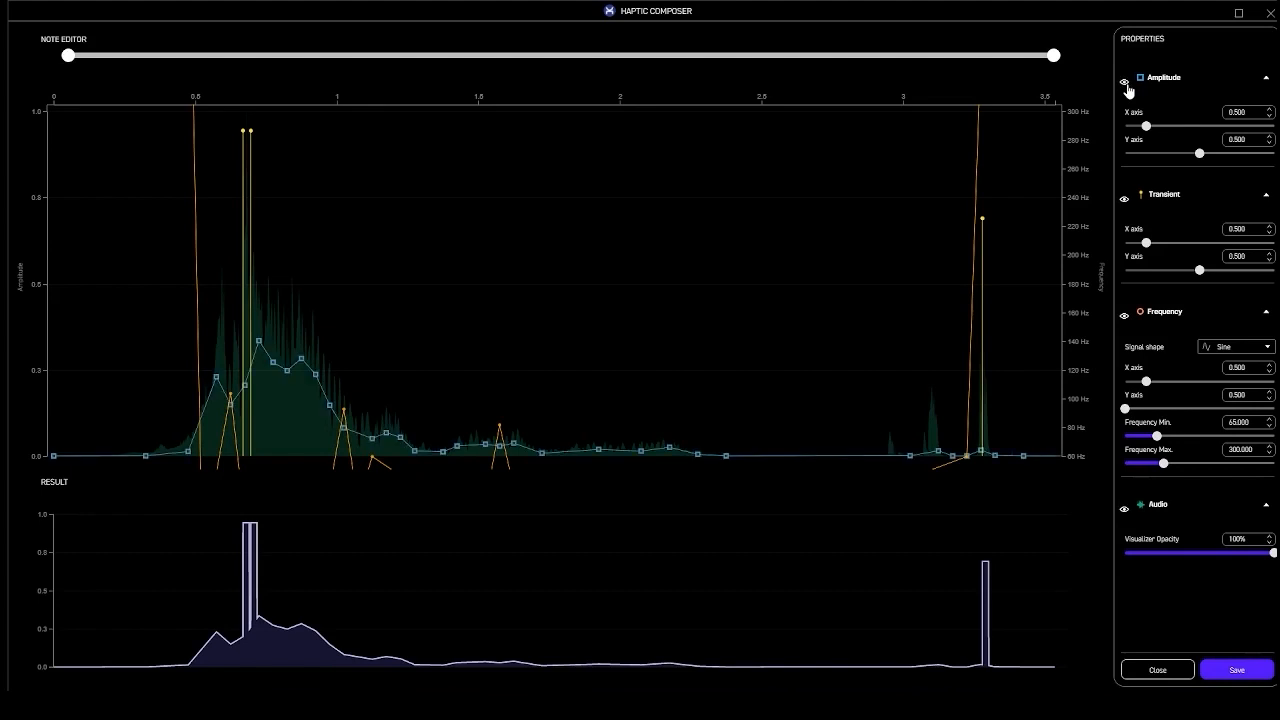
{"action": "left_click", "coordinate": [1123, 200]}
{"action": "left_click", "coordinate": [1123, 200]}
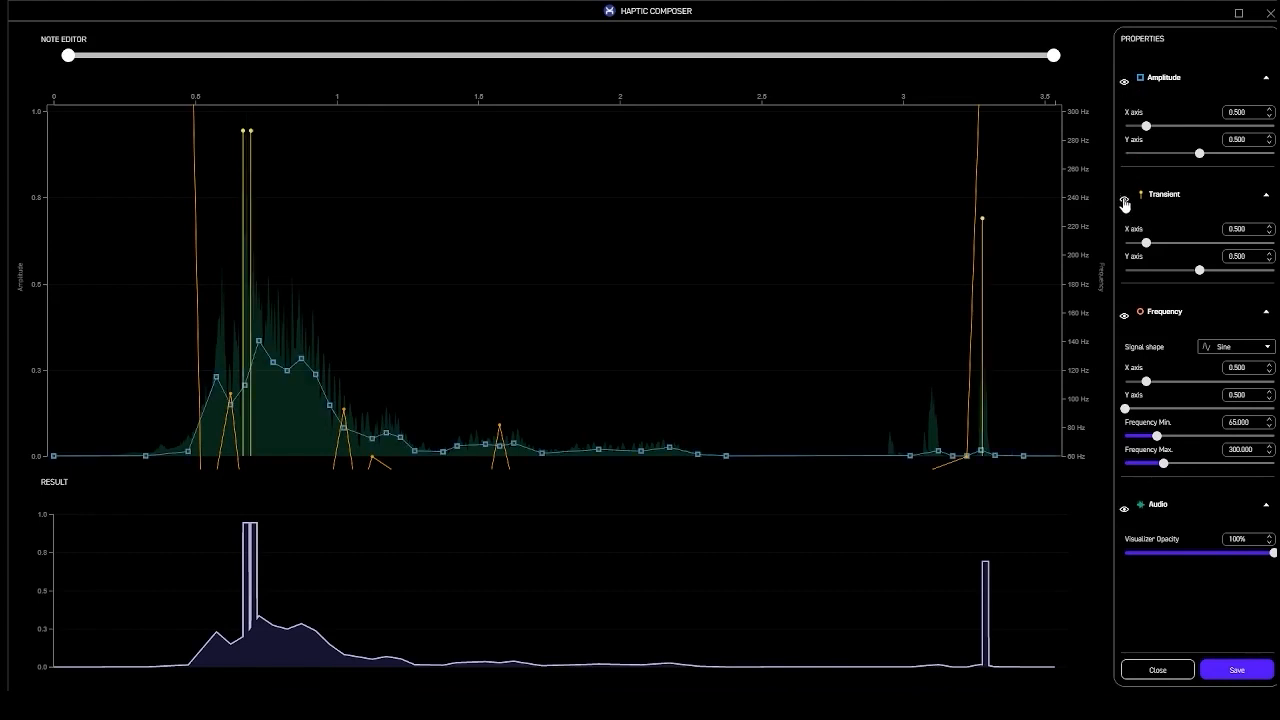
{"action": "left_click", "coordinate": [1124, 316]}
{"action": "left_click", "coordinate": [1124, 316]}
{"action": "left_click", "coordinate": [1124, 200]}
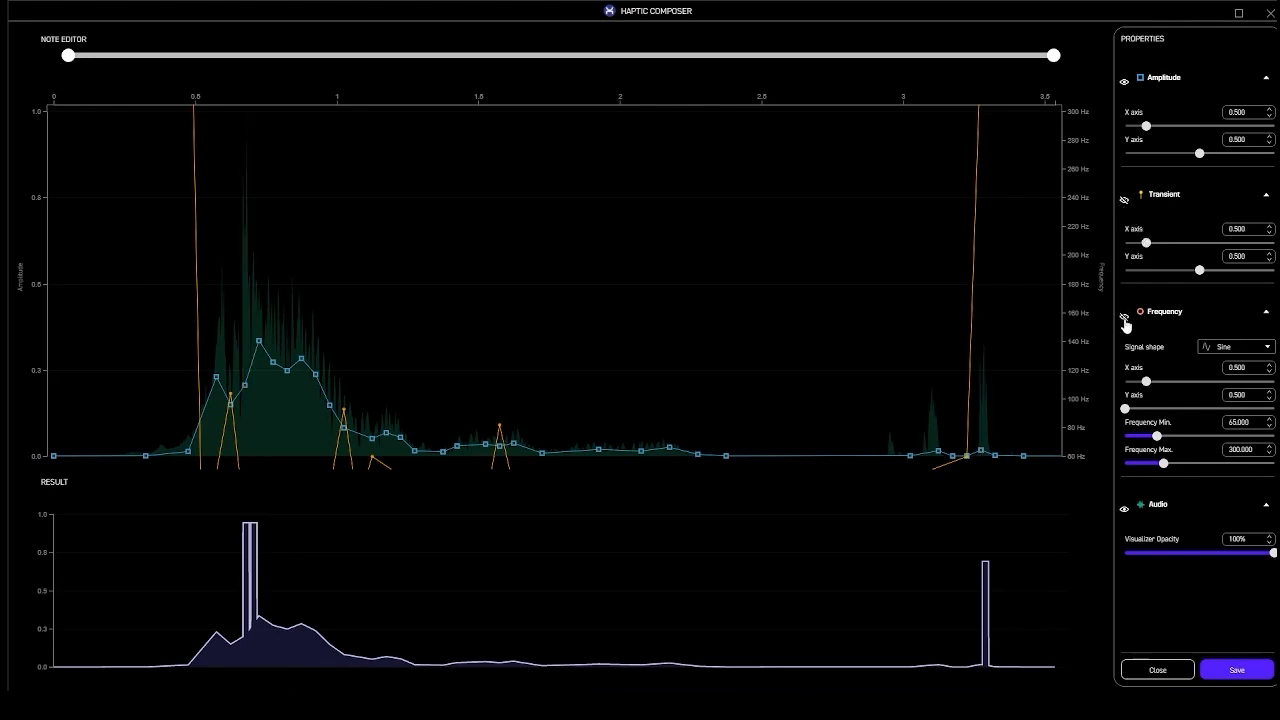
{"action": "left_click", "coordinate": [1124, 318]}
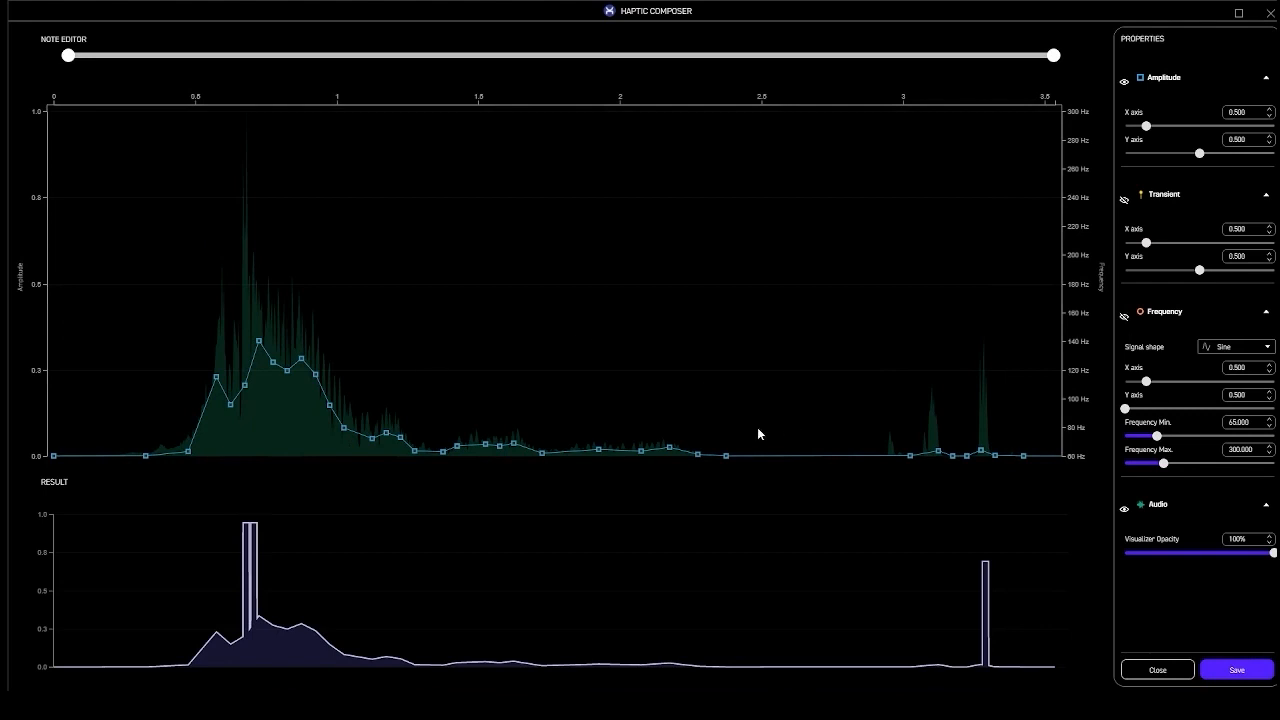
Raise the main amplitude peak, flatten a stray point near 2.5 s, and delete points near the end
{"action": "left_click_drag", "start_coordinate": [260, 344], "coordinate": [276, 220]}
{"action": "left_click_drag", "start_coordinate": [274, 364], "coordinate": [263, 286]}
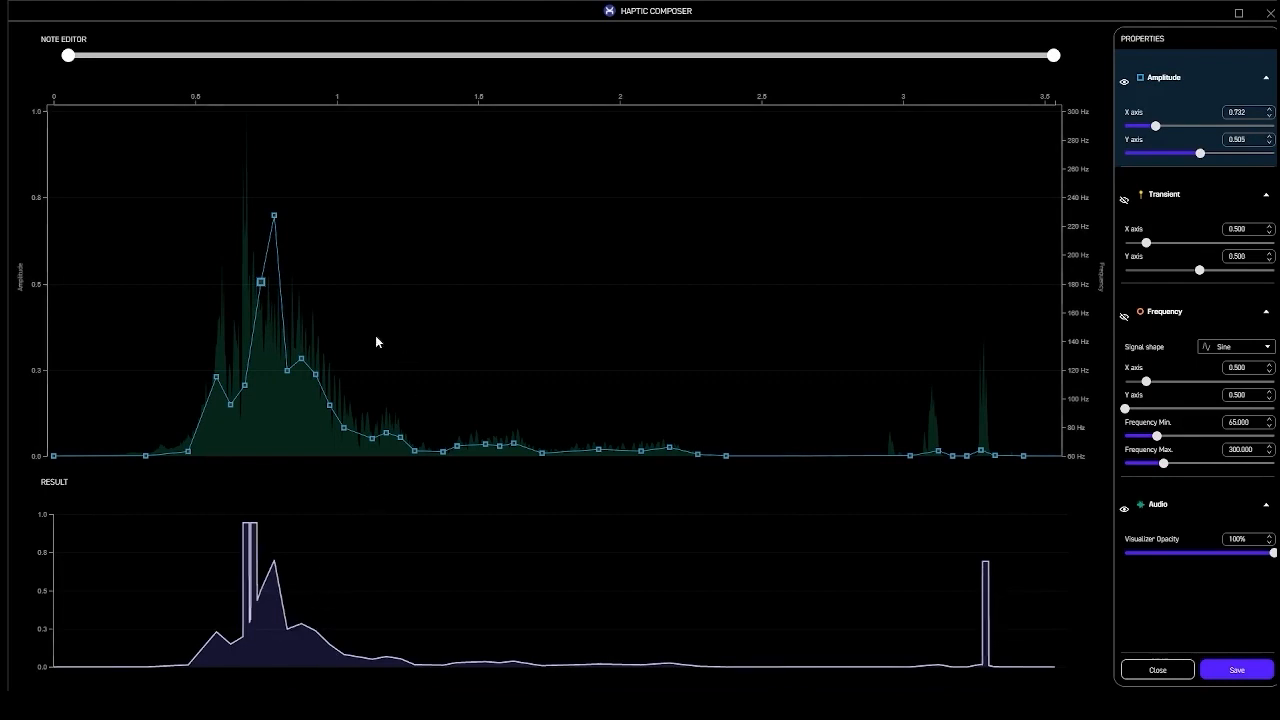
{"action": "left_click", "coordinate": [767, 292]}
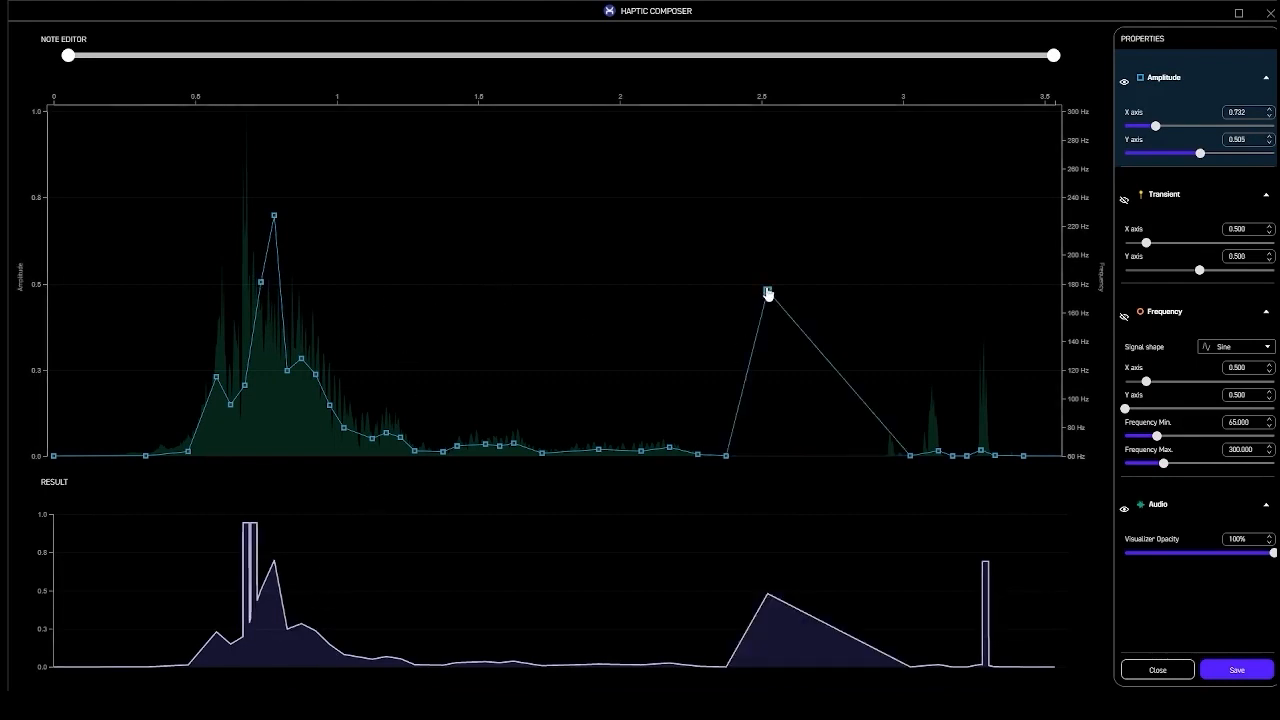
{"action": "left_click_drag", "start_coordinate": [767, 292], "coordinate": [818, 456]}
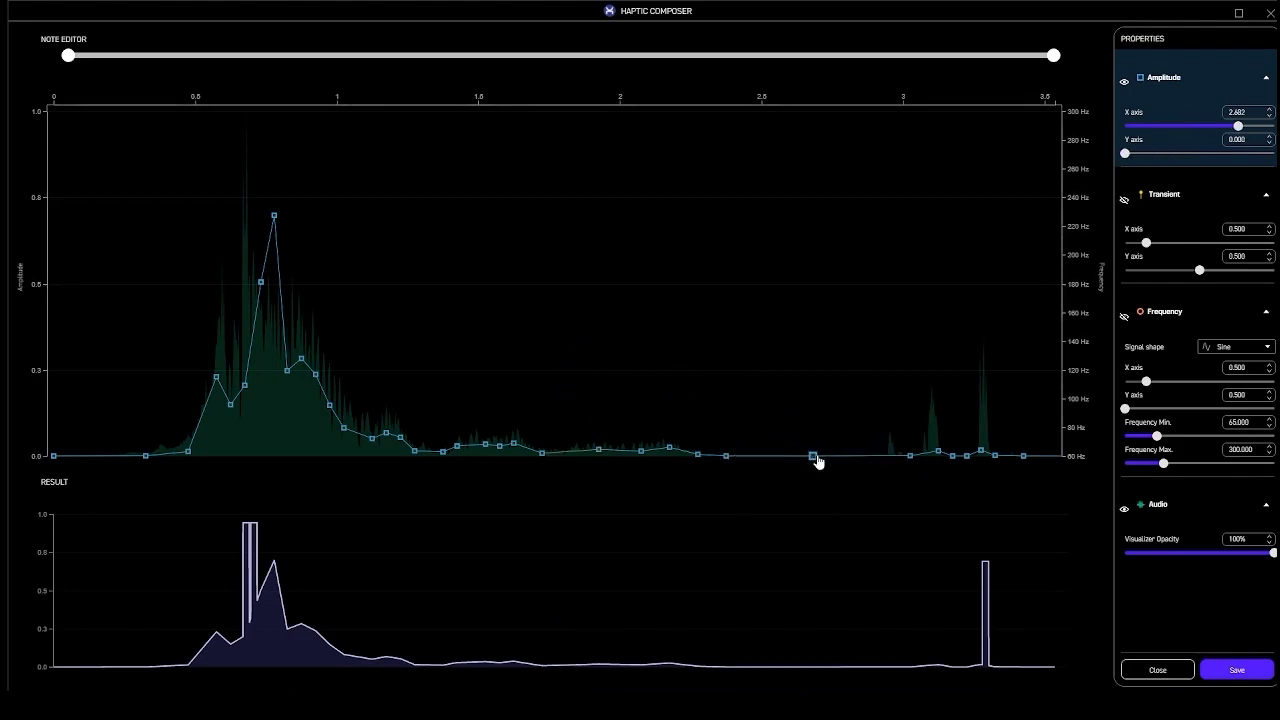
{"action": "key", "text": "Delete"}
{"action": "key", "text": "Delete"}
{"action": "key", "text": "Delete"}
{"action": "key", "text": "Delete"}
Add two small amplitude bumps near 3.0 s and 3.1 s, then show transients again
{"action": "left_click", "coordinate": [887, 452]}
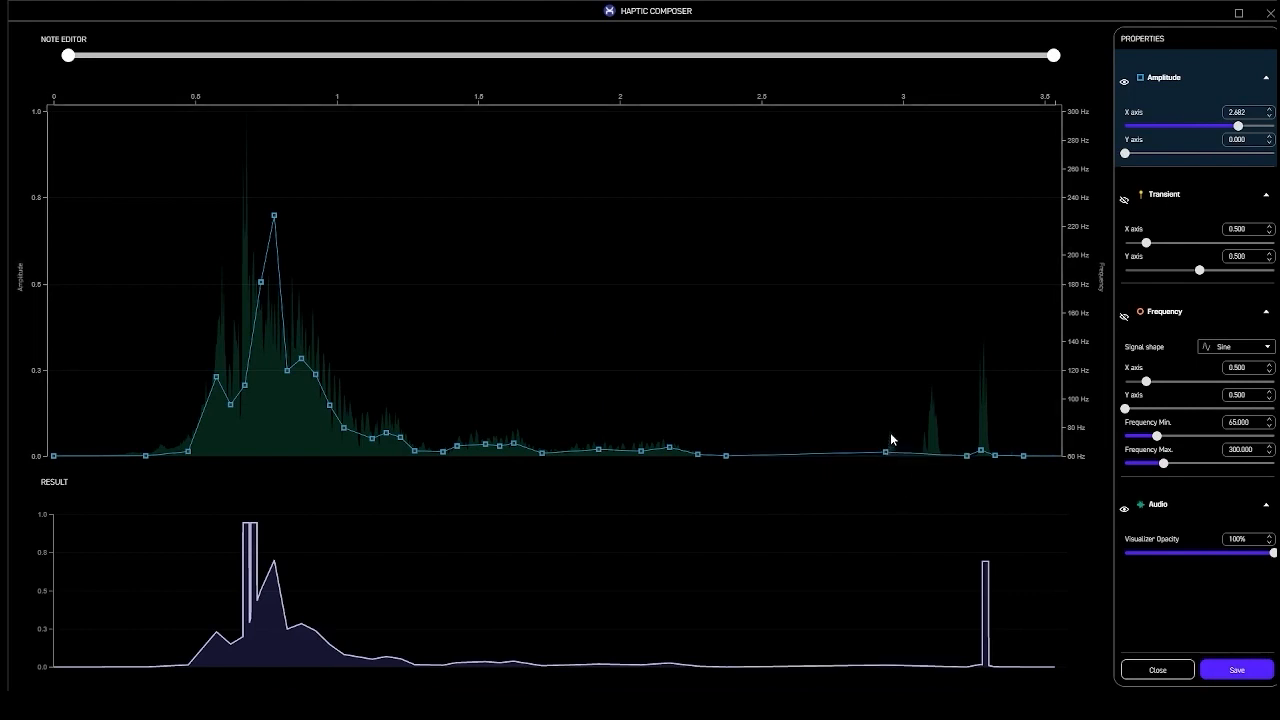
{"action": "left_click", "coordinate": [890, 434]}
{"action": "left_click", "coordinate": [898, 451]}
{"action": "left_click", "coordinate": [920, 453]}
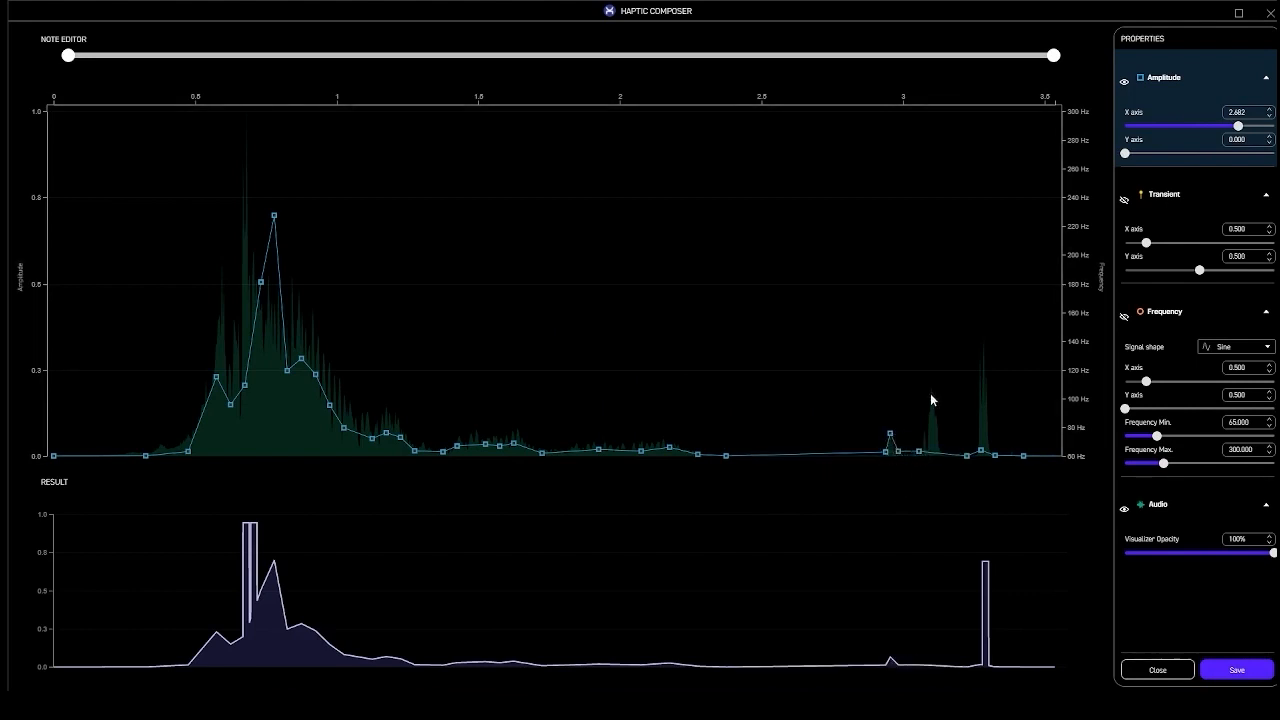
{"action": "left_click", "coordinate": [935, 398]}
{"action": "left_click", "coordinate": [941, 451]}
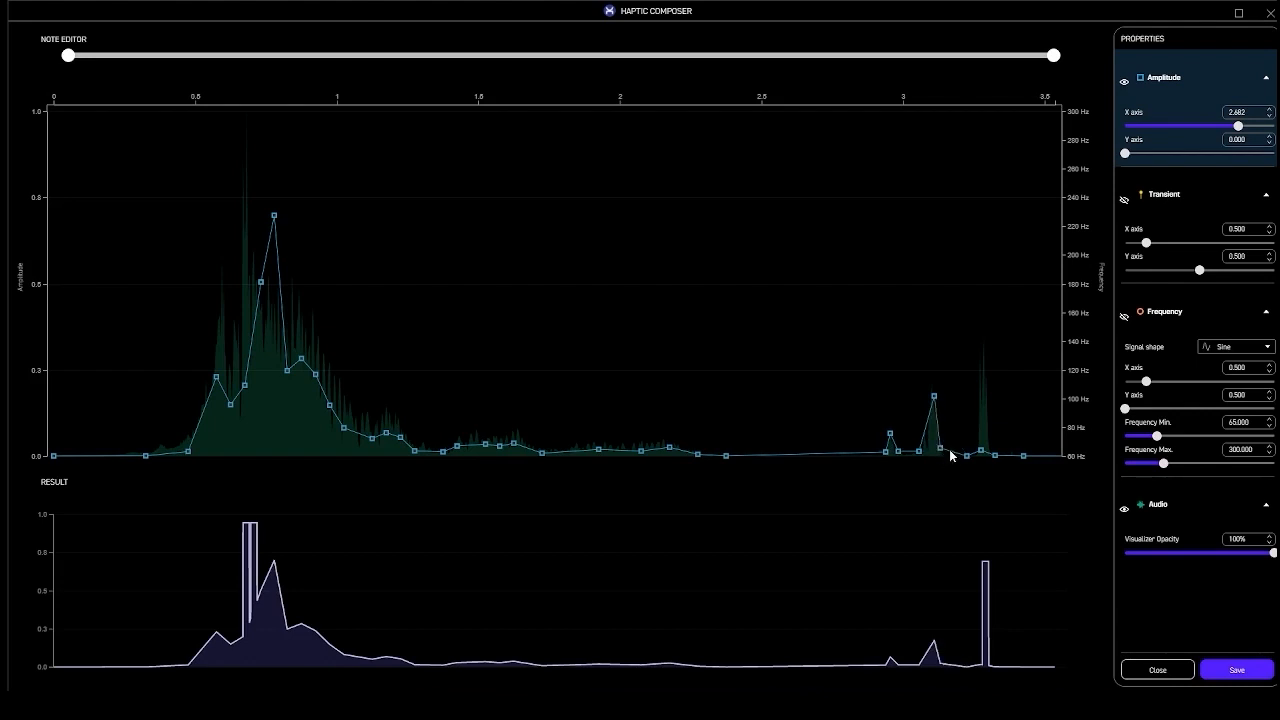
{"action": "left_click_drag", "start_coordinate": [940, 449], "coordinate": [946, 454]}
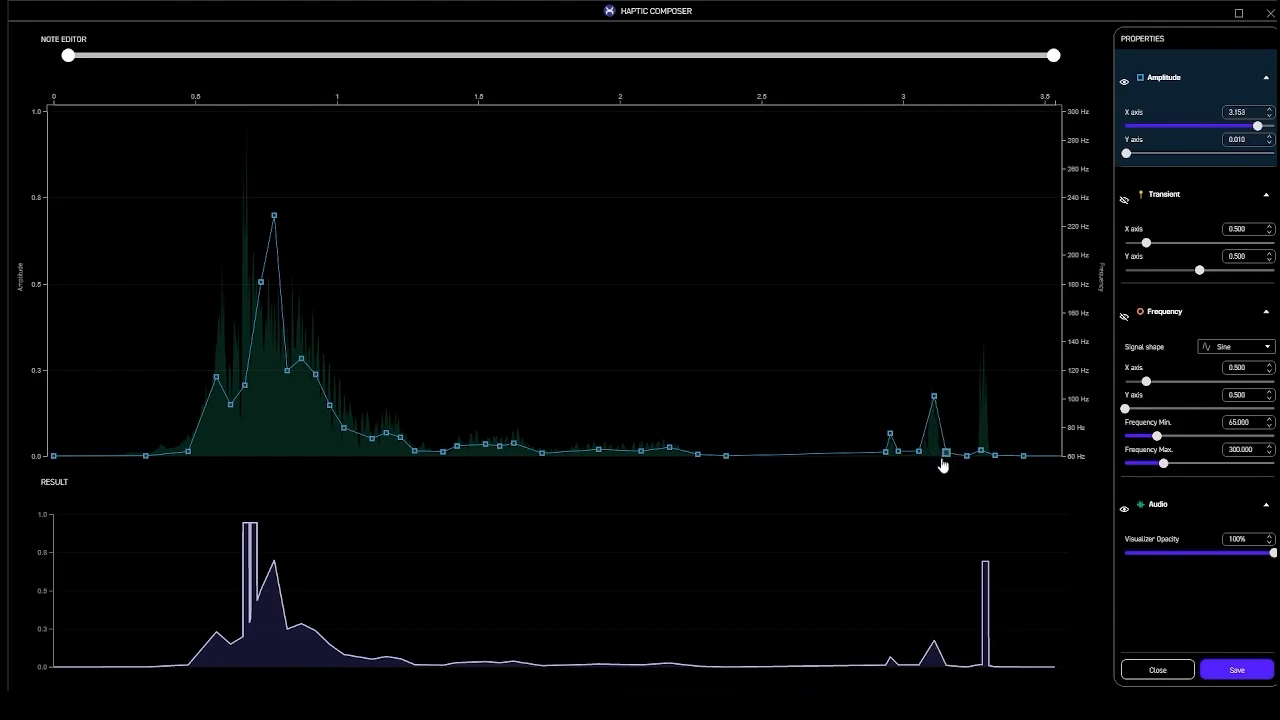
{"action": "left_click", "coordinate": [1124, 199]}
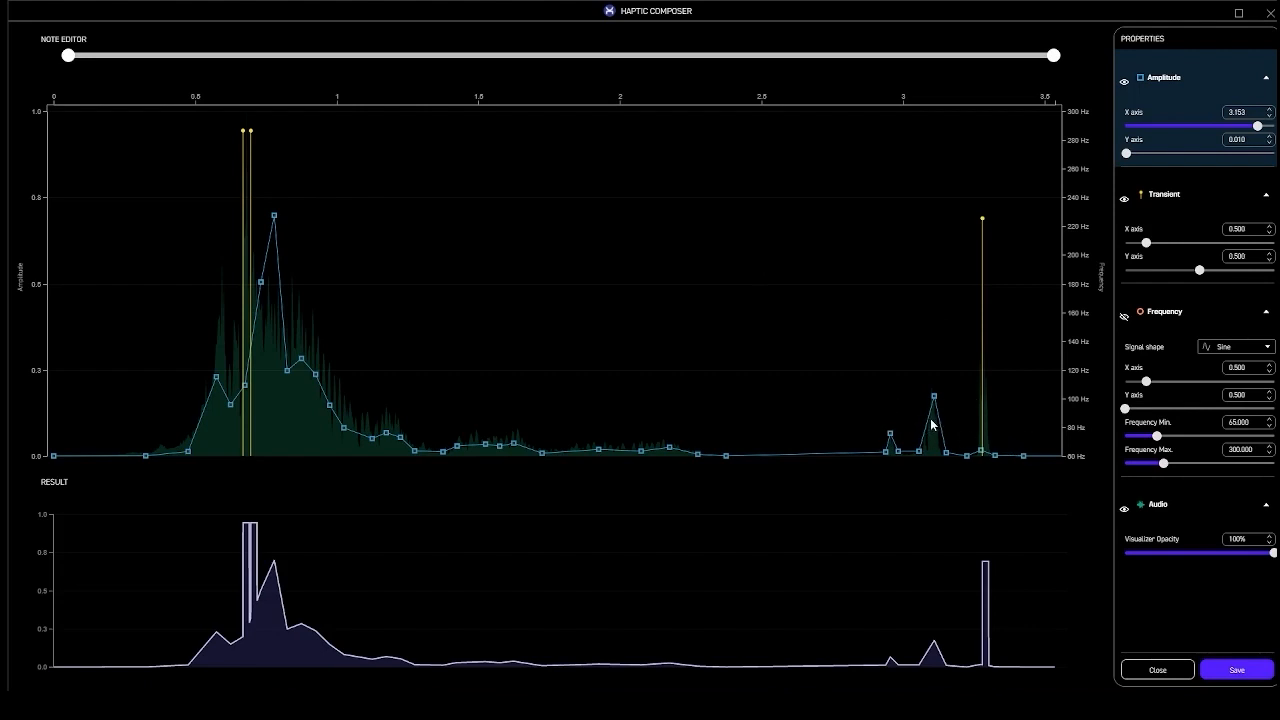
Add transients at 2.955 s (strength 0.441) and 0.598 s, then hide the transient lines
{"action": "right_click", "coordinate": [886, 308]}
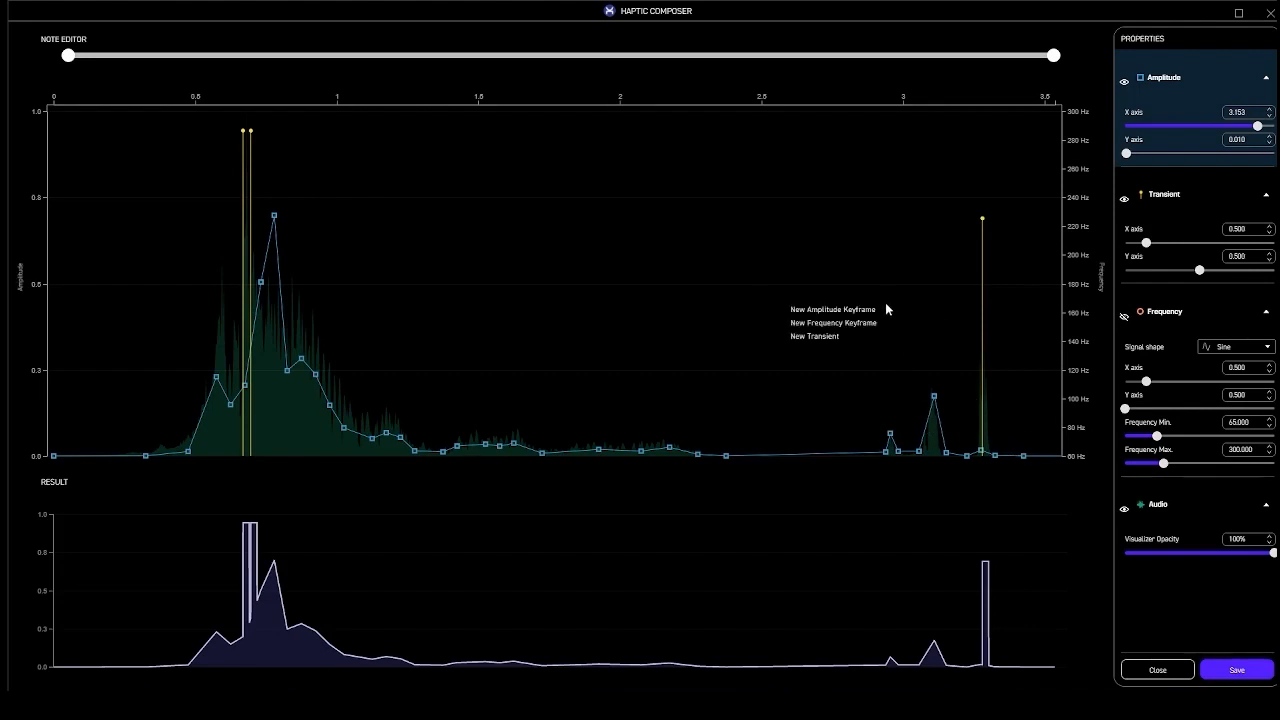
{"action": "left_click", "coordinate": [826, 337]}
{"action": "right_click", "coordinate": [935, 310]}
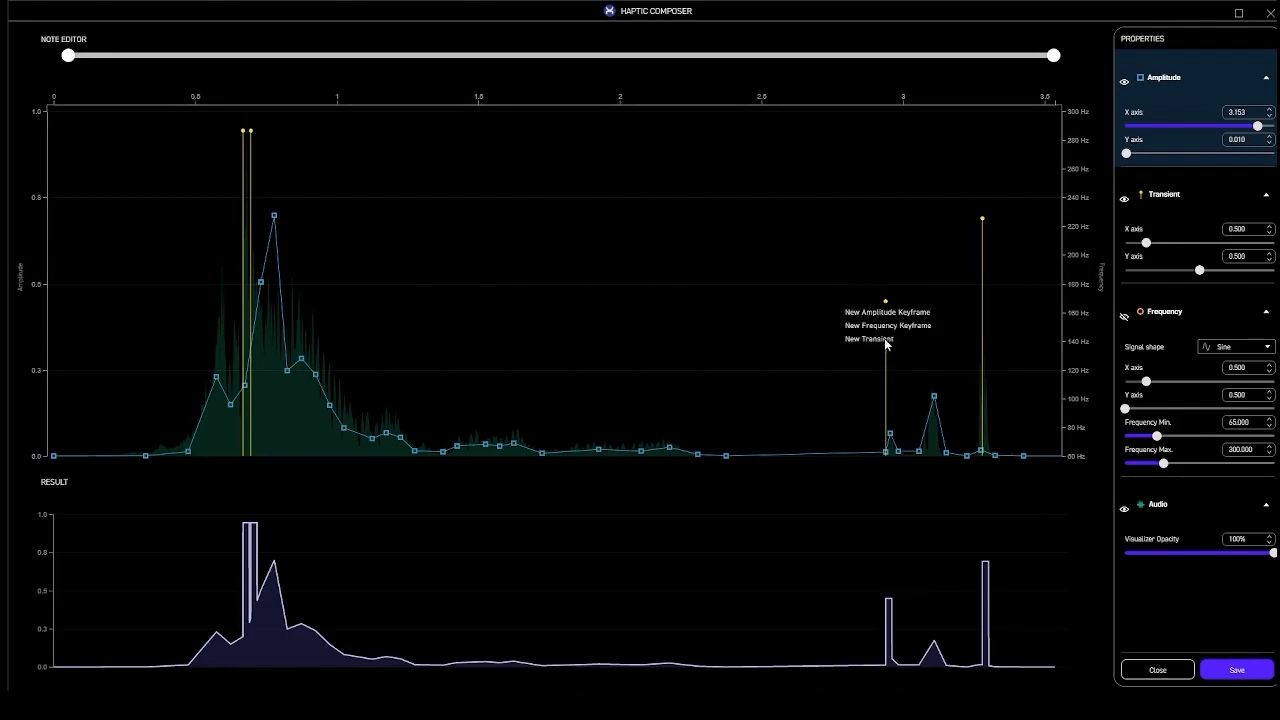
{"action": "left_click", "coordinate": [884, 341]}
{"action": "left_click", "coordinate": [932, 304]}
{"action": "left_click_drag", "start_coordinate": [932, 306], "coordinate": [891, 308]}
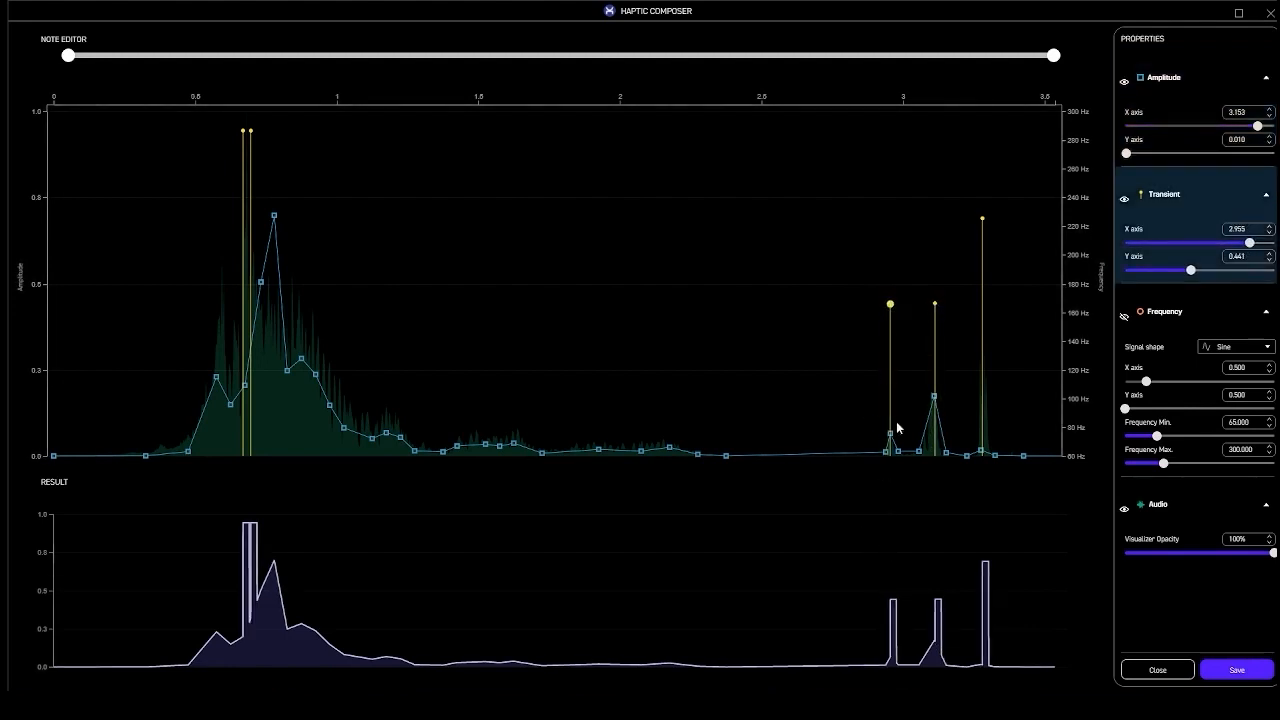
{"action": "right_click", "coordinate": [216, 190]}
{"action": "left_click", "coordinate": [242, 221]}
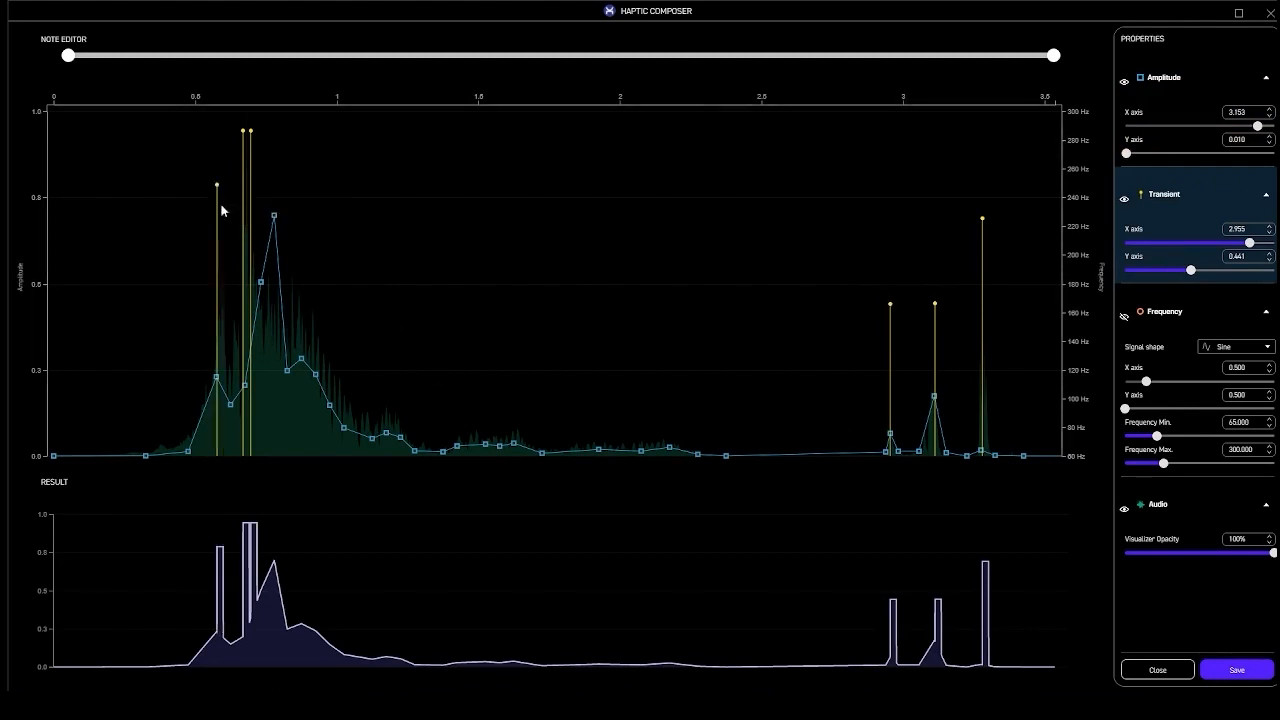
{"action": "left_click_drag", "start_coordinate": [217, 188], "coordinate": [222, 188]}
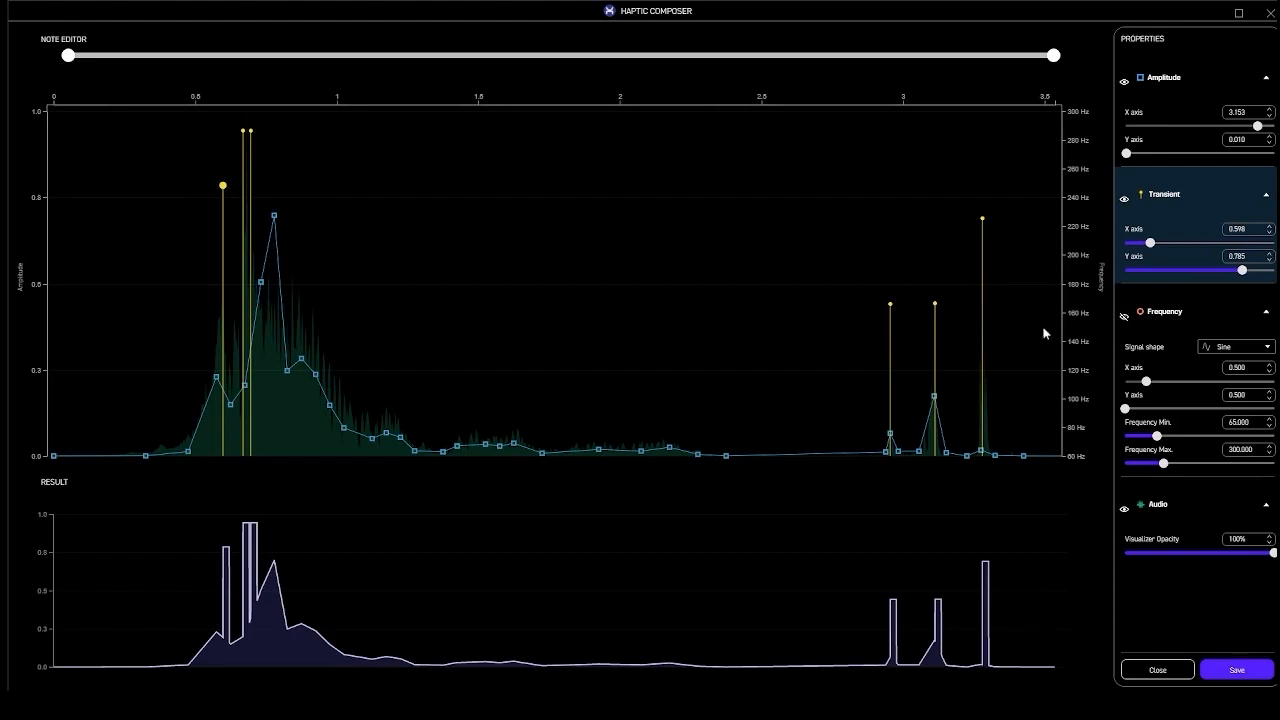
{"action": "left_click", "coordinate": [1124, 199]}
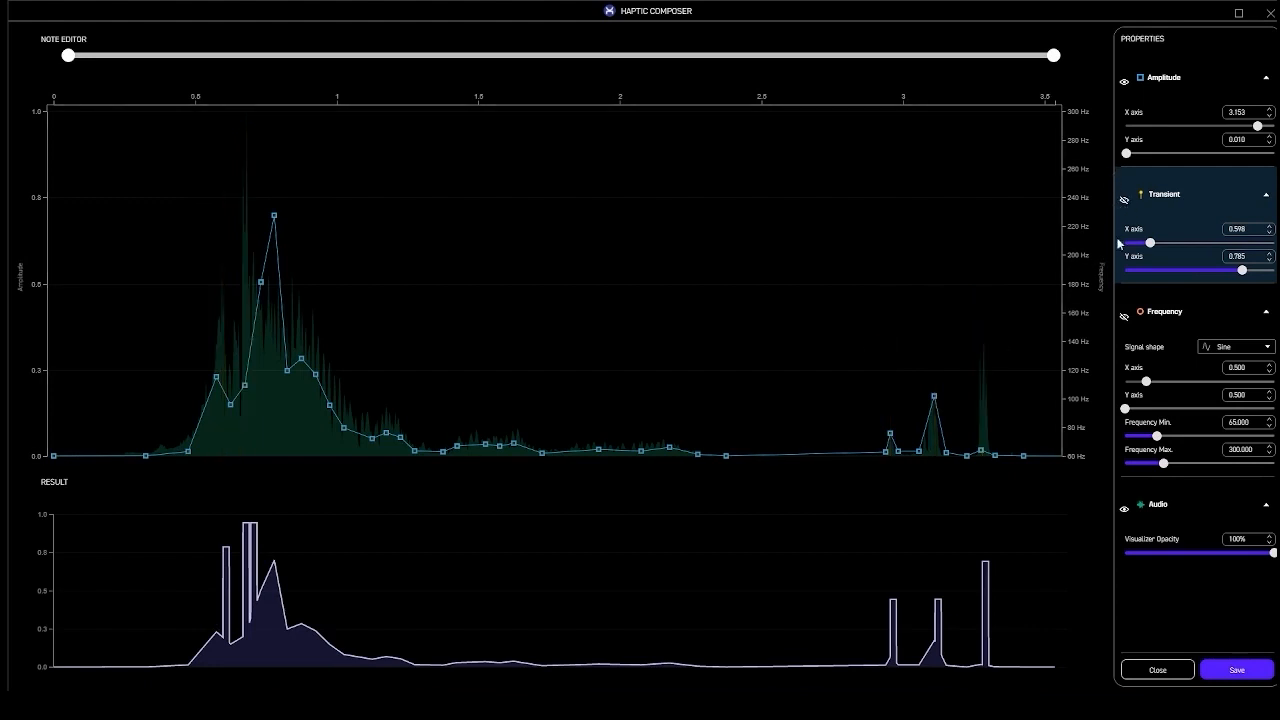
Show the frequency curve and widen the frequency range to 0–969 Hz
{"action": "left_click", "coordinate": [1125, 317]}
{"action": "left_click_drag", "start_coordinate": [1164, 463], "coordinate": [1275, 466]}
{"action": "left_click_drag", "start_coordinate": [1135, 437], "coordinate": [1100, 442]}
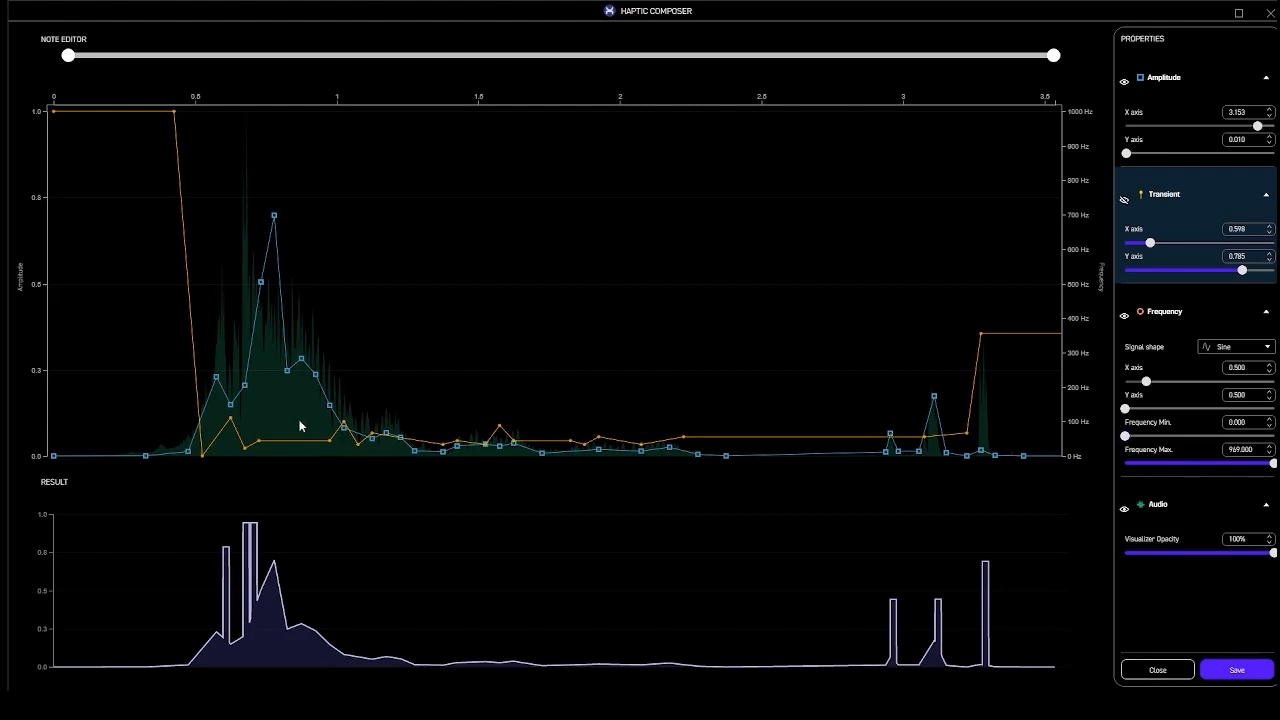
Reshape the frequency curve to peak near 570 Hz and close the note editor
{"action": "left_click_drag", "start_coordinate": [231, 418], "coordinate": [238, 370]}
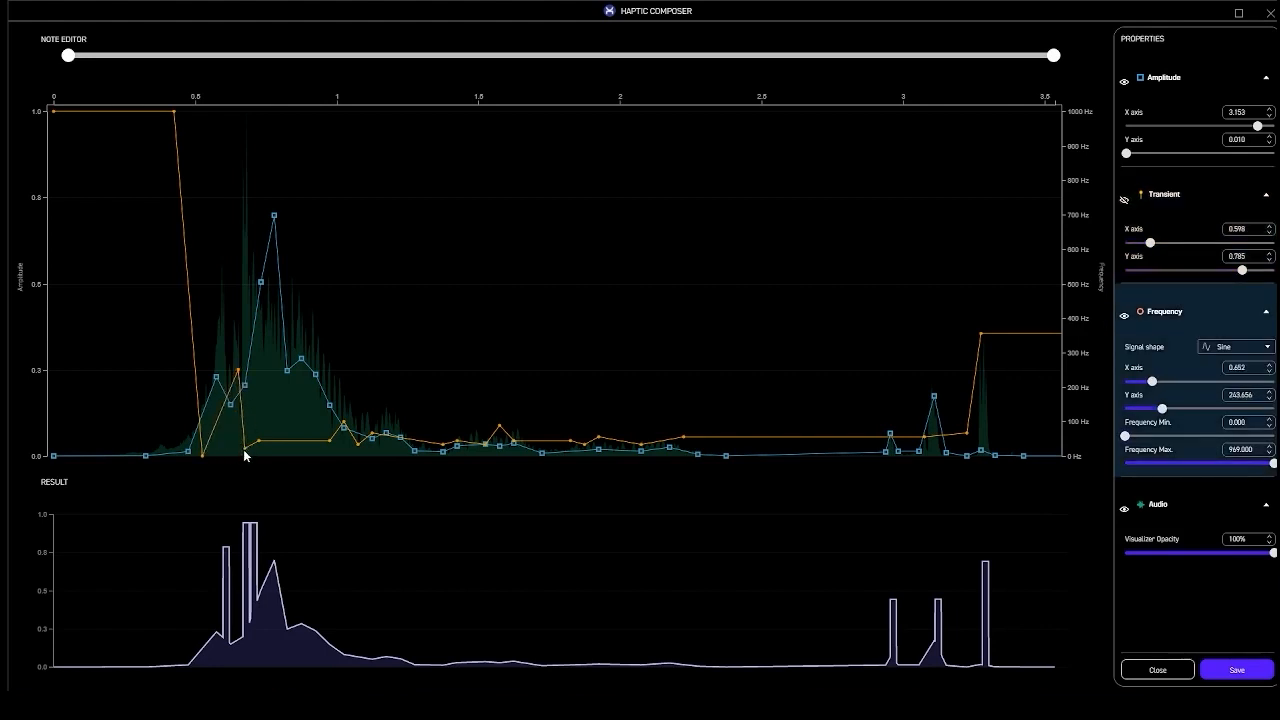
{"action": "left_click_drag", "start_coordinate": [245, 452], "coordinate": [250, 385]}
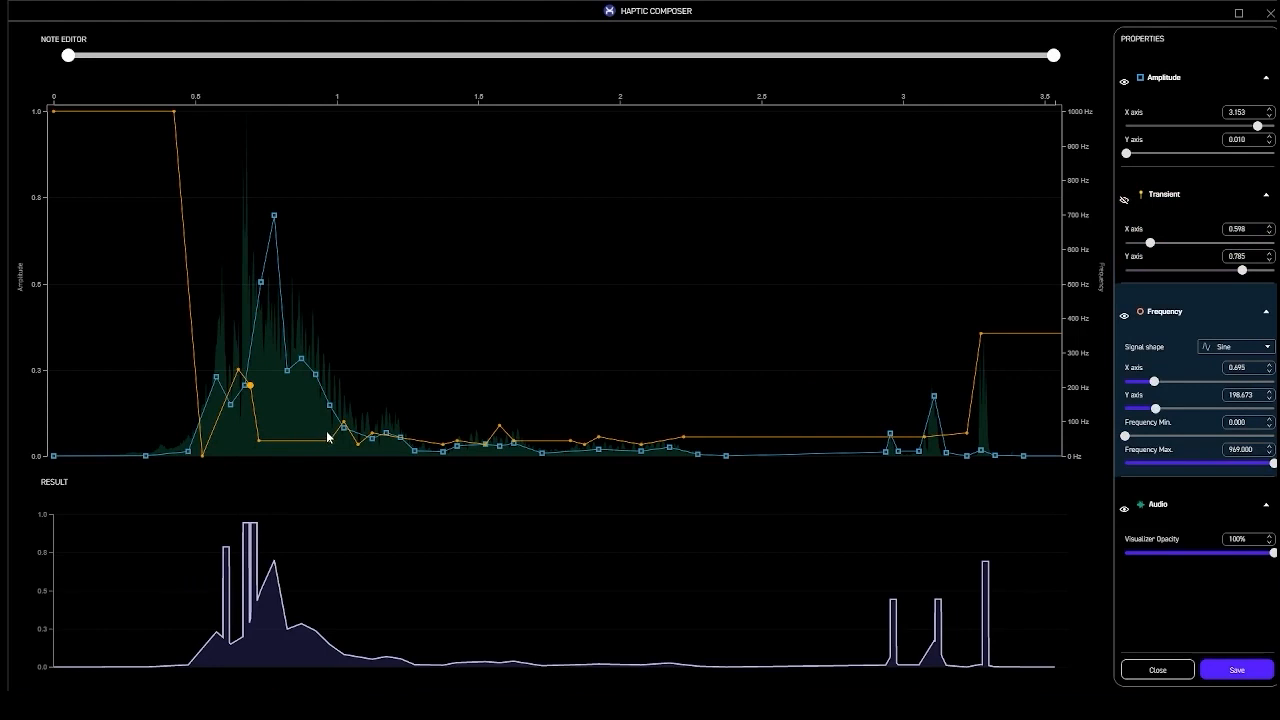
{"action": "key", "text": "Delete"}
{"action": "key", "text": "Delete"}
{"action": "key", "text": "Delete"}
{"action": "key", "text": "Delete"}
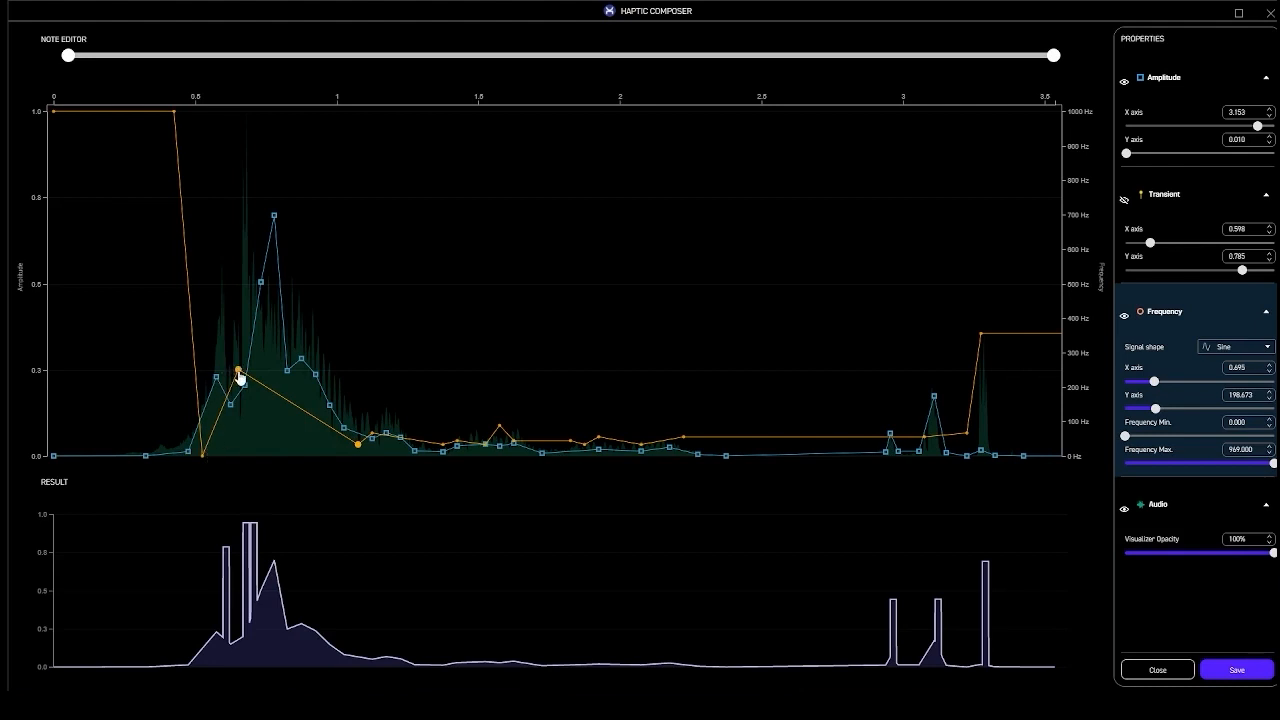
{"action": "left_click_drag", "start_coordinate": [239, 372], "coordinate": [321, 256]}
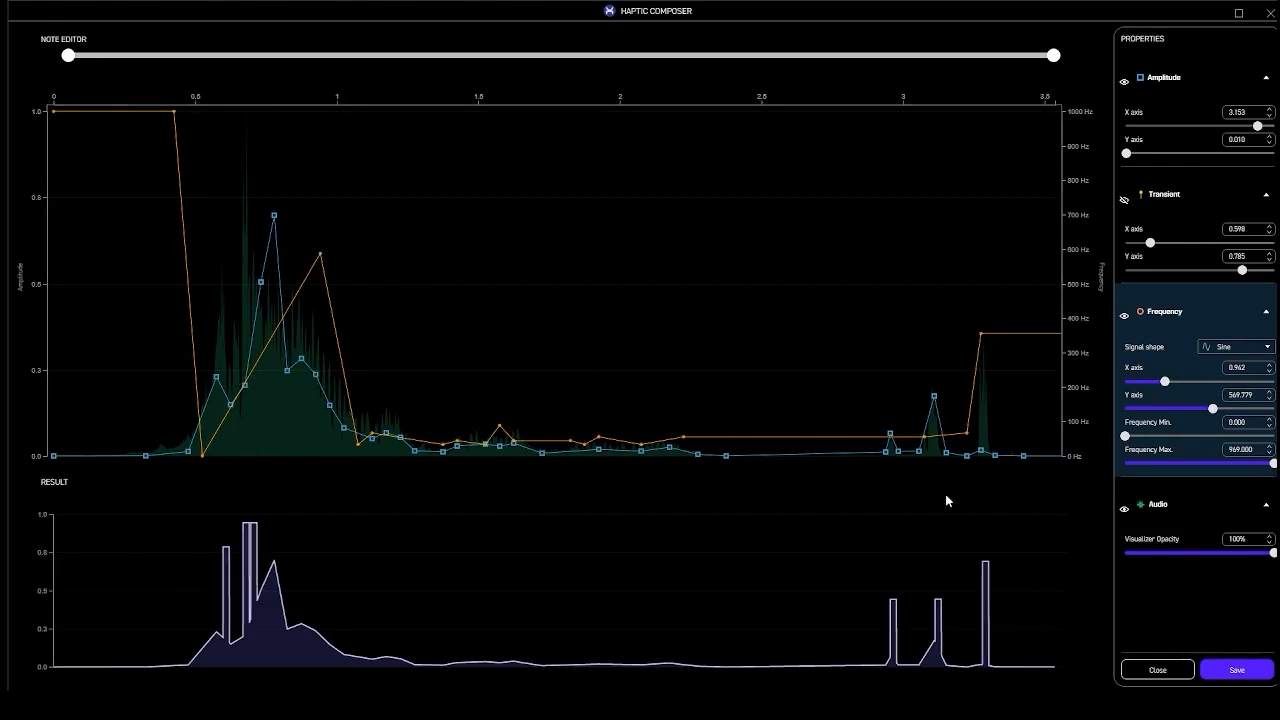
{"action": "left_click", "coordinate": [1157, 669]}
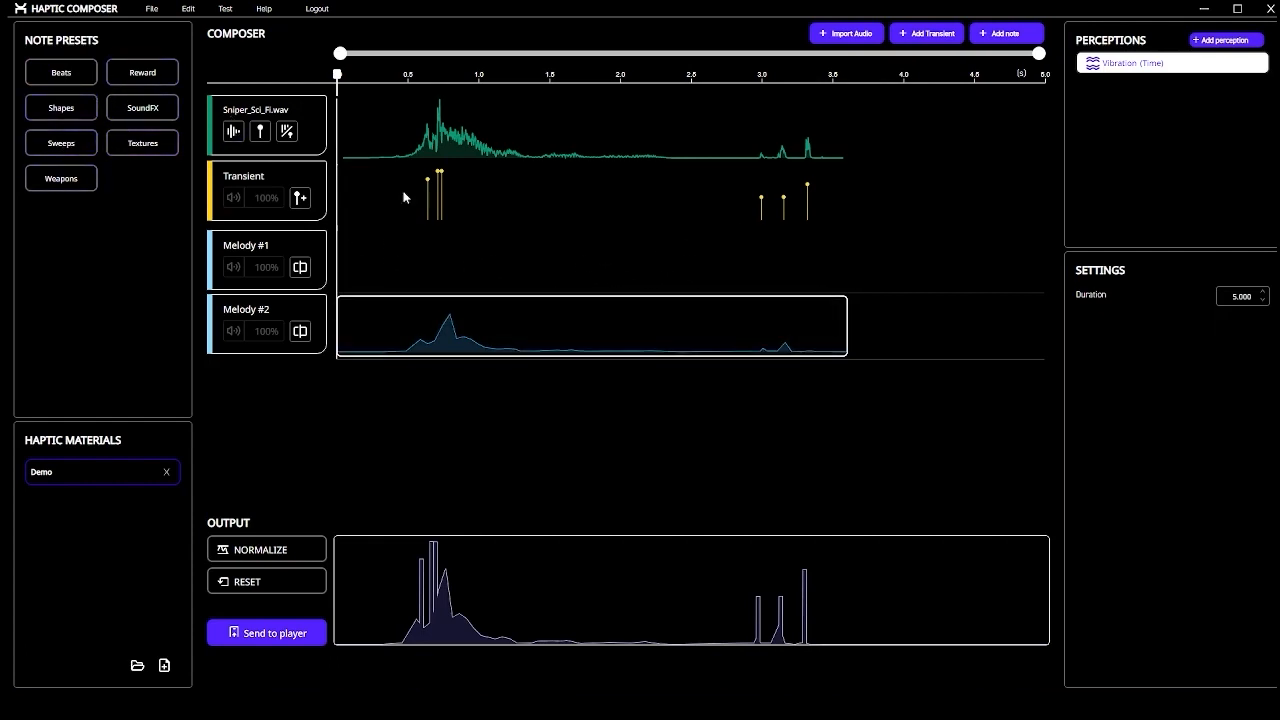
Drag the Grating shape preset onto Melody #1 and shift the clip to about 2.4 s
{"action": "left_click", "coordinate": [61, 72]}
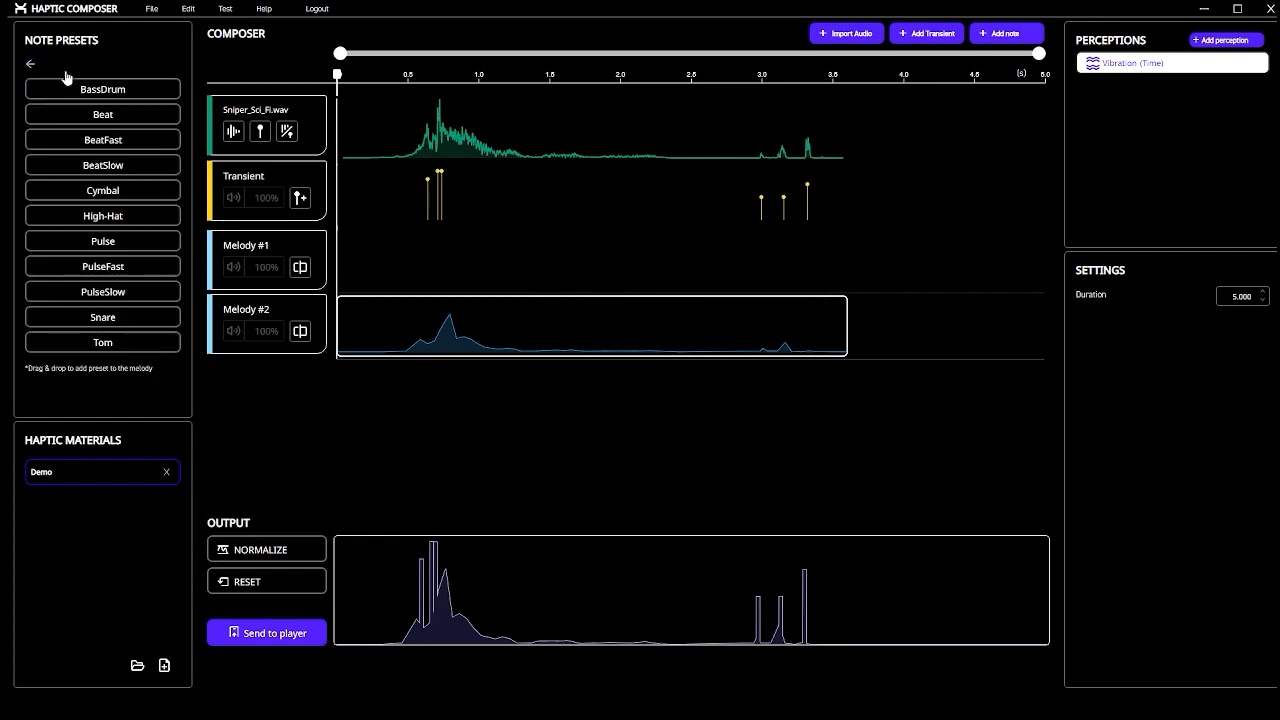
{"action": "left_click", "coordinate": [30, 64]}
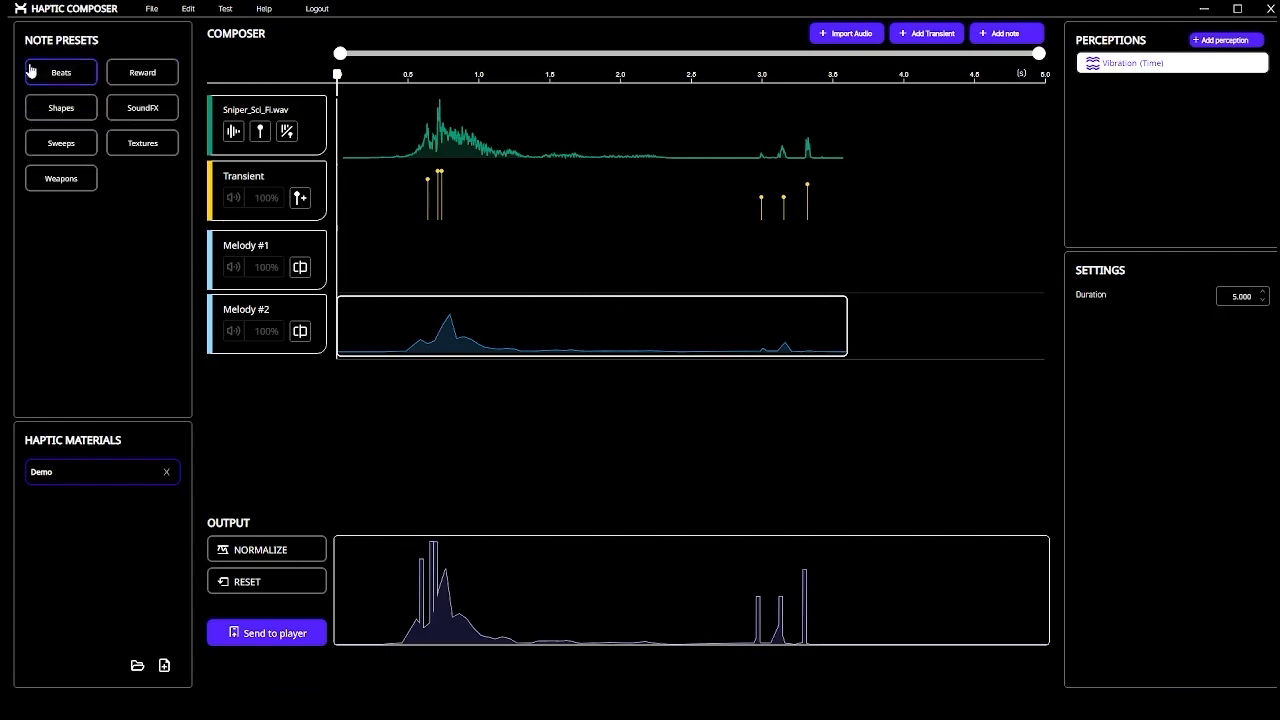
{"action": "left_click", "coordinate": [68, 112]}
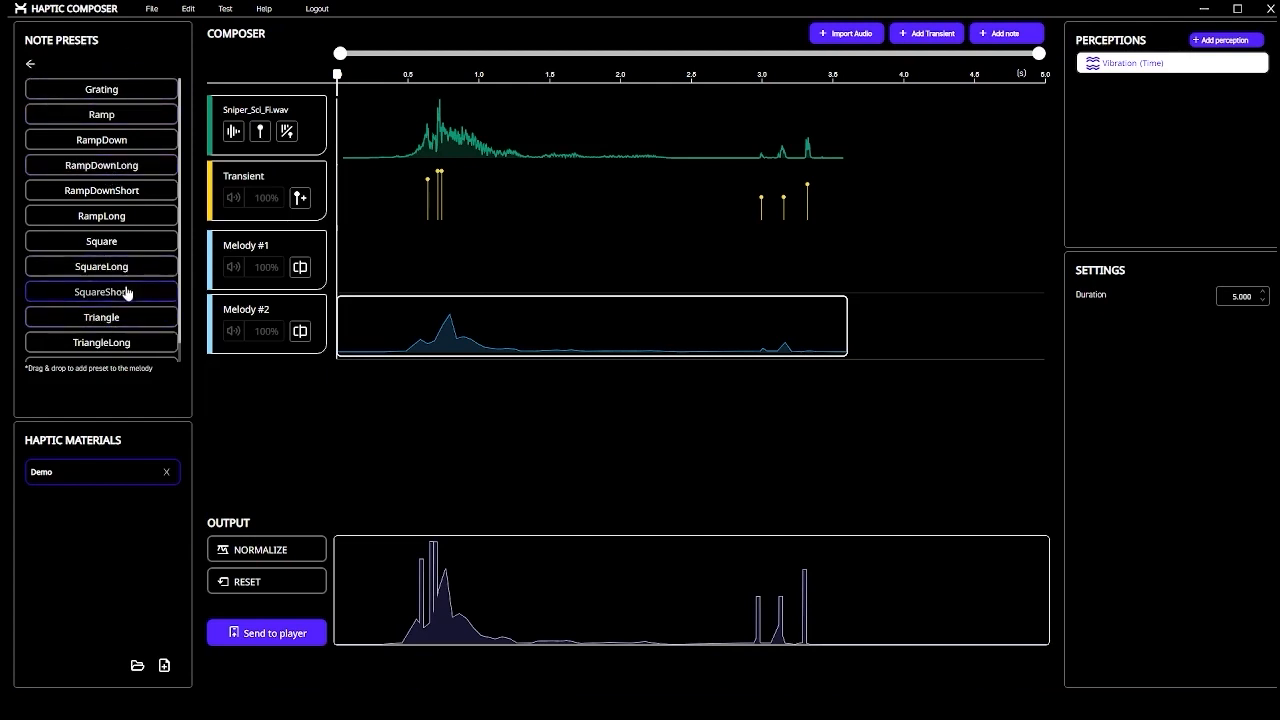
{"action": "left_click_drag", "start_coordinate": [340, 80], "coordinate": [478, 75]}
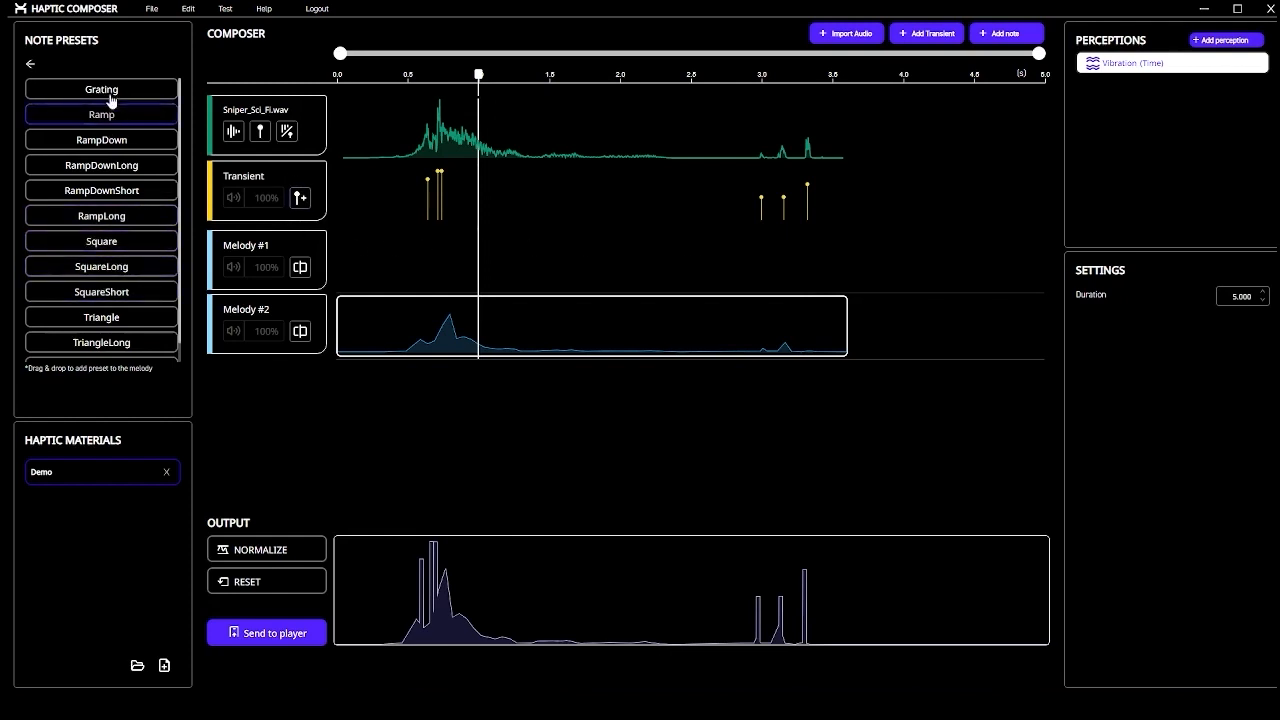
{"action": "left_click_drag", "start_coordinate": [103, 90], "coordinate": [588, 252]}
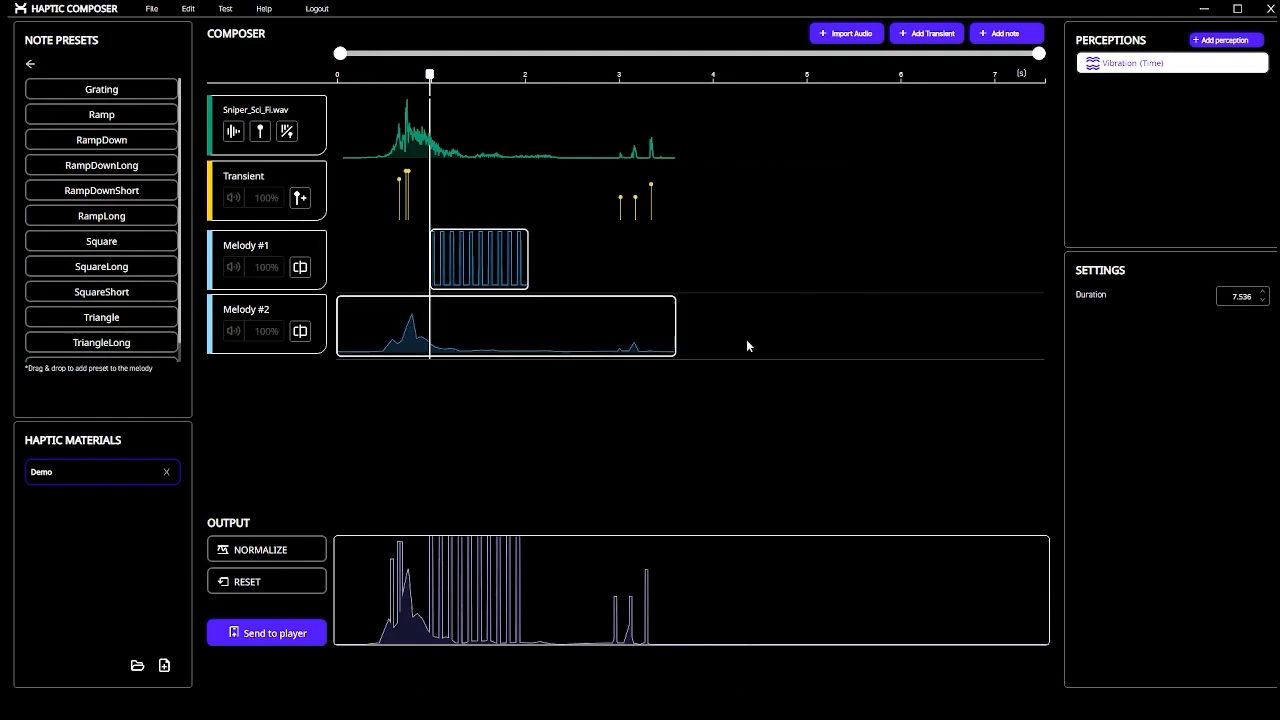
{"action": "left_click_drag", "start_coordinate": [504, 258], "coordinate": [606, 279]}
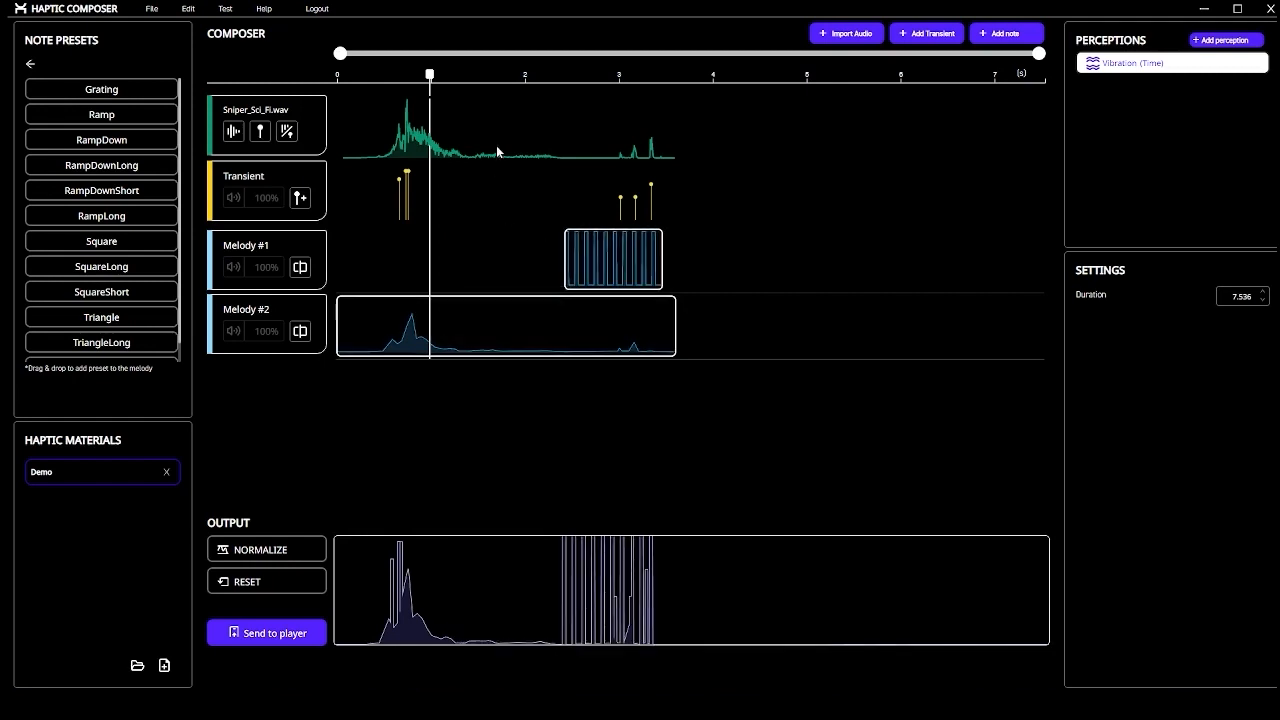
{"action": "left_click_drag", "start_coordinate": [430, 74], "coordinate": [540, 74]}
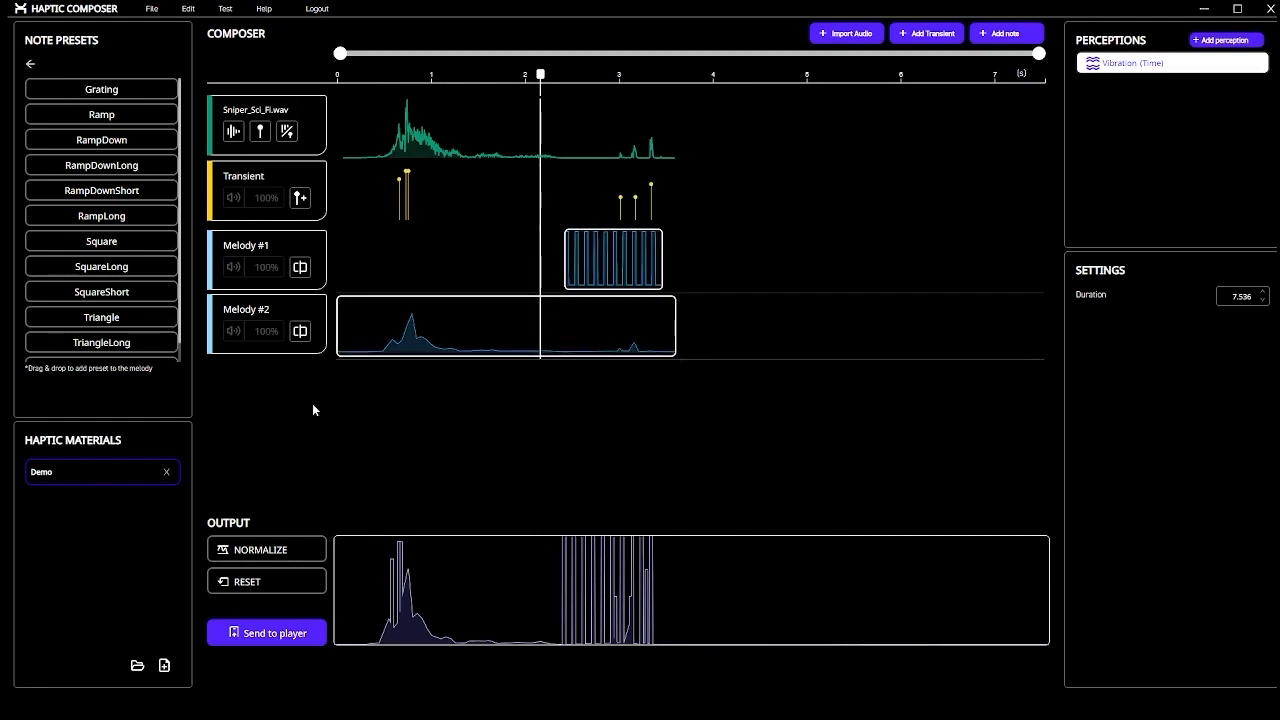
Cut Melody #2 at 2.15 s, place a stretched Grating clip after it, and save
{"action": "left_click", "coordinate": [300, 331]}
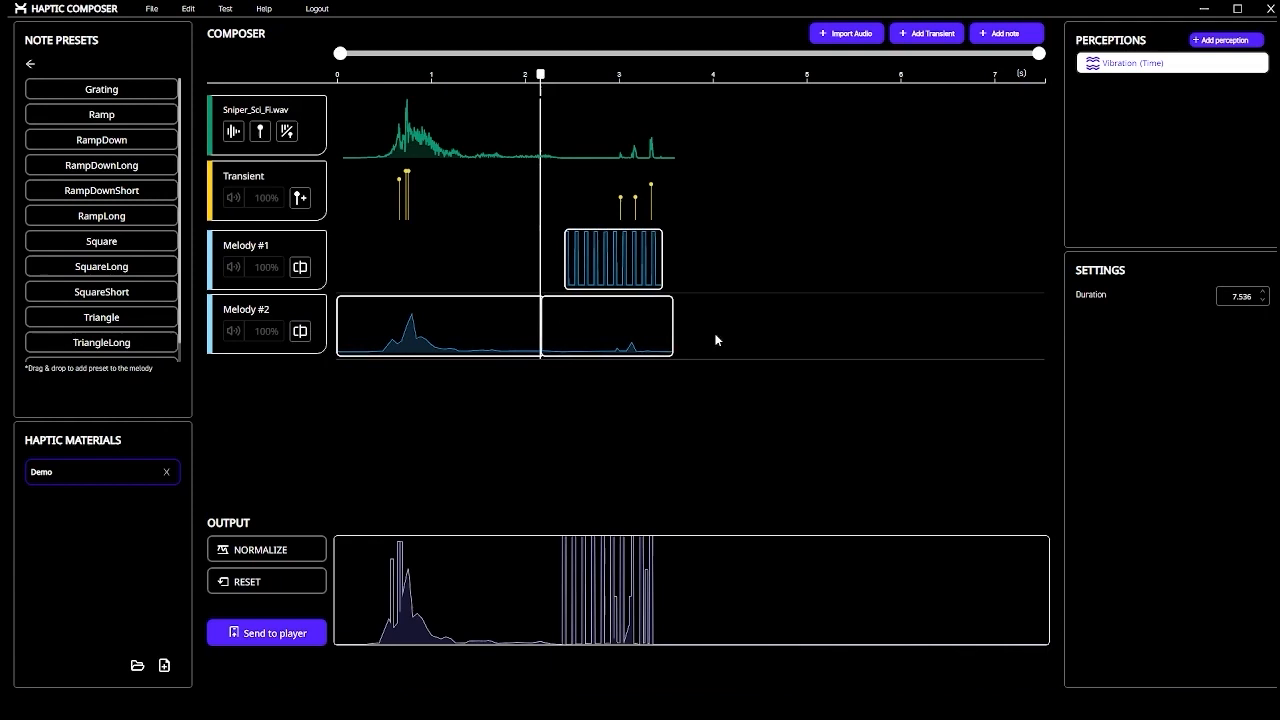
{"action": "left_click", "coordinate": [626, 331]}
{"action": "key", "text": "Delete"}
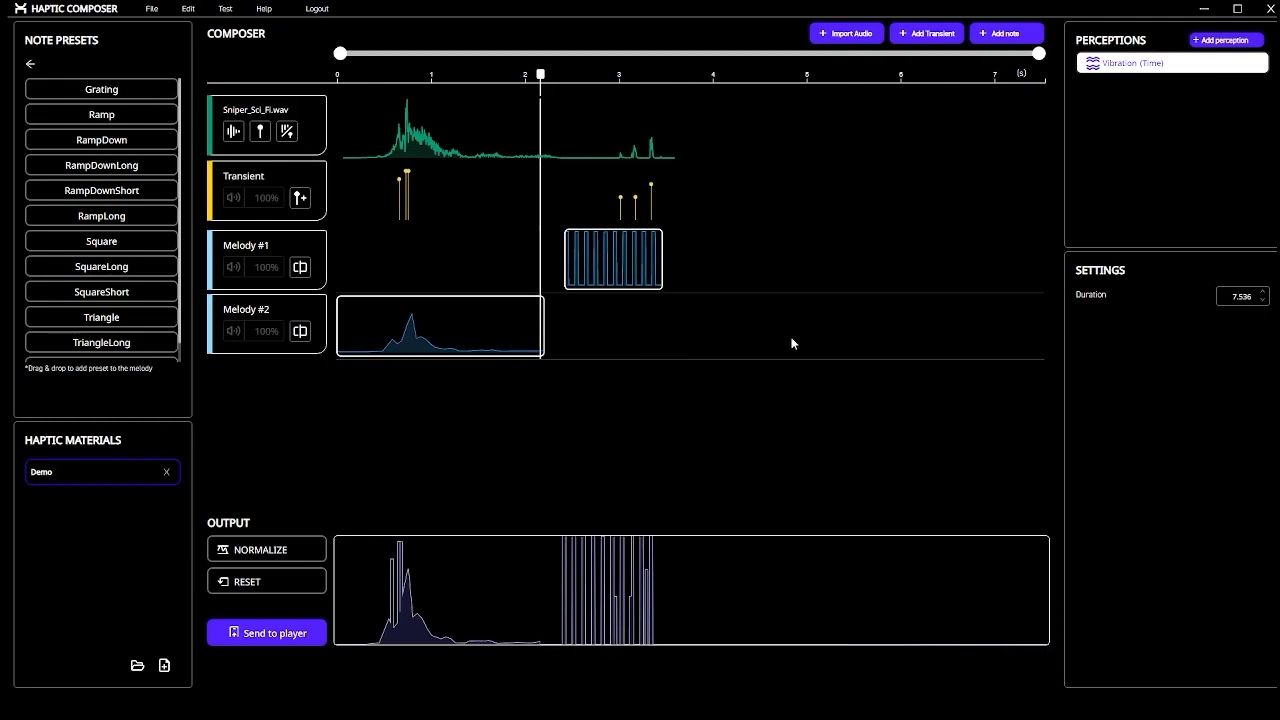
{"action": "left_click_drag", "start_coordinate": [612, 265], "coordinate": [640, 355]}
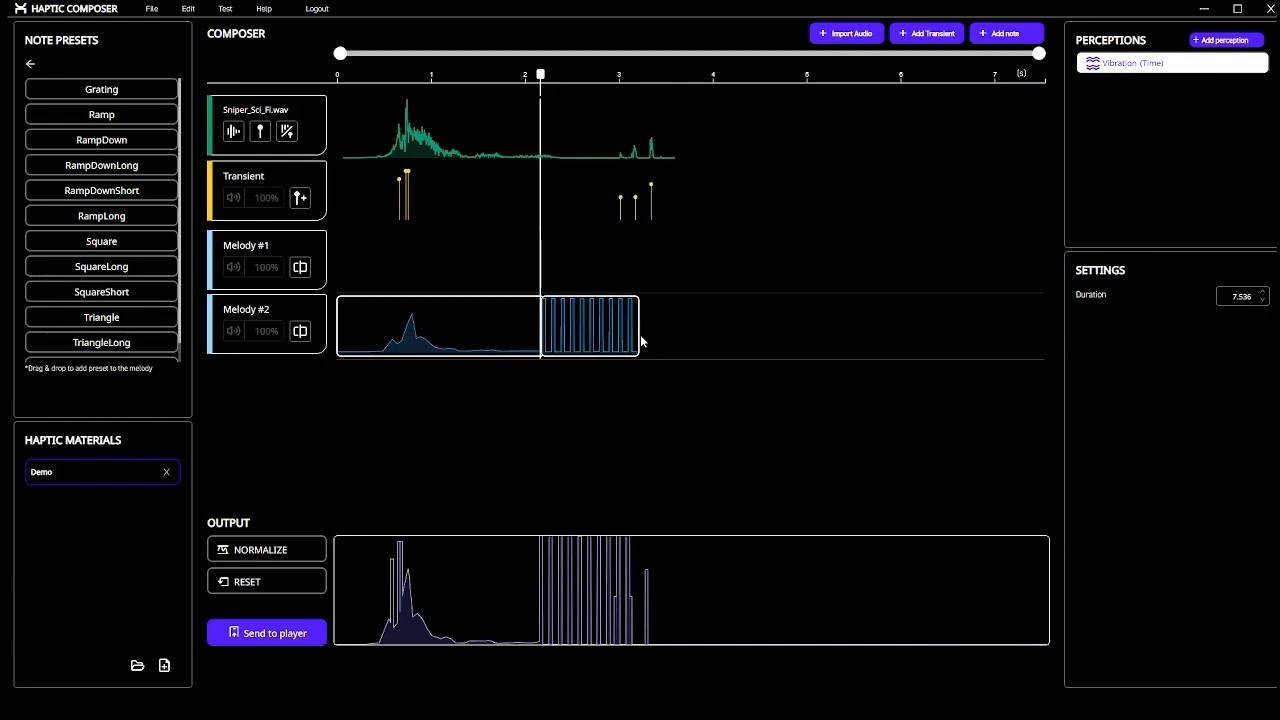
{"action": "left_click_drag", "start_coordinate": [637, 337], "coordinate": [690, 338]}
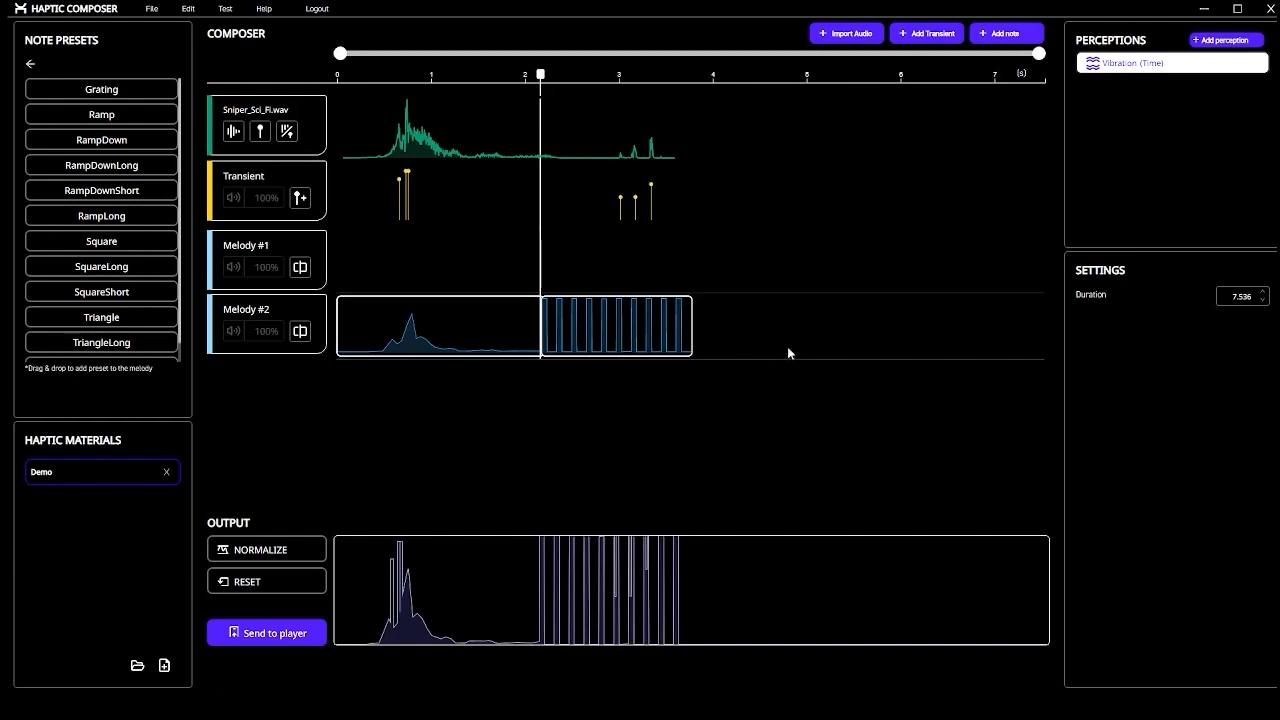
{"action": "key", "text": "ctrl+s"}
{"action": "left_click_drag", "start_coordinate": [543, 77], "coordinate": [458, 77]}
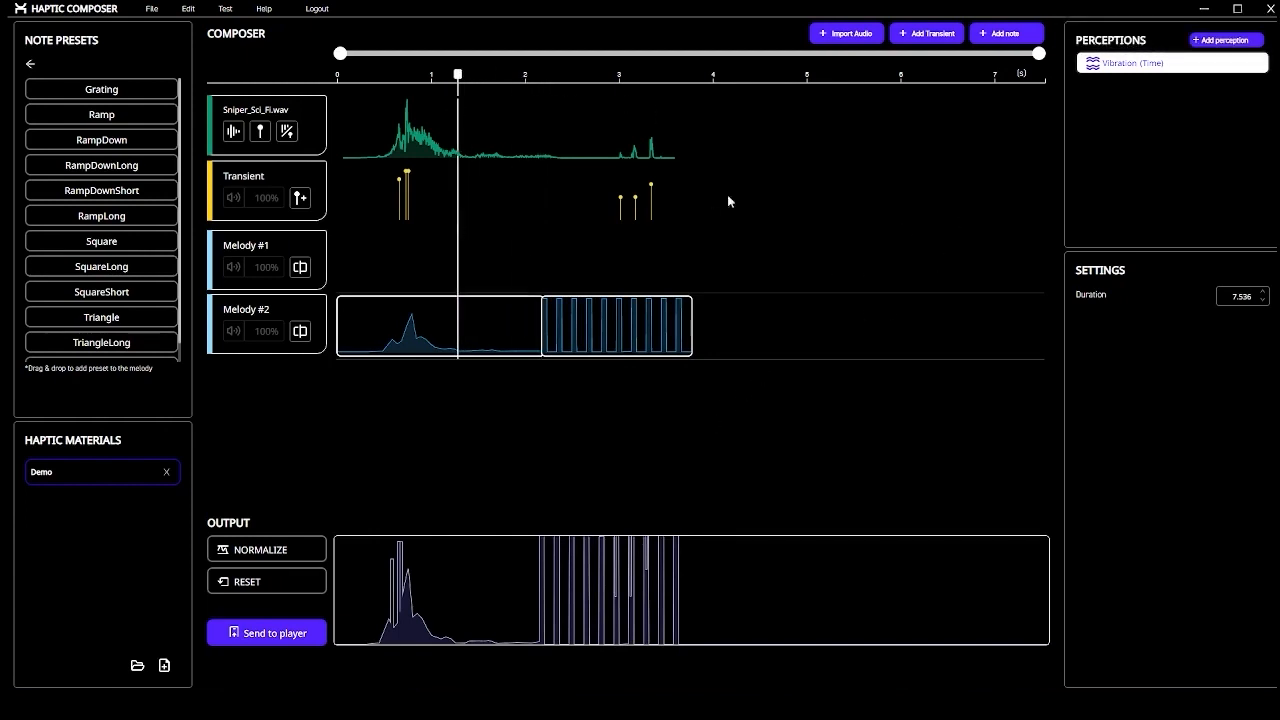
Add a note on Melody #1 at 1.3 s, shape its amplitude with a dip and step up, and save
{"action": "left_click", "coordinate": [999, 35]}
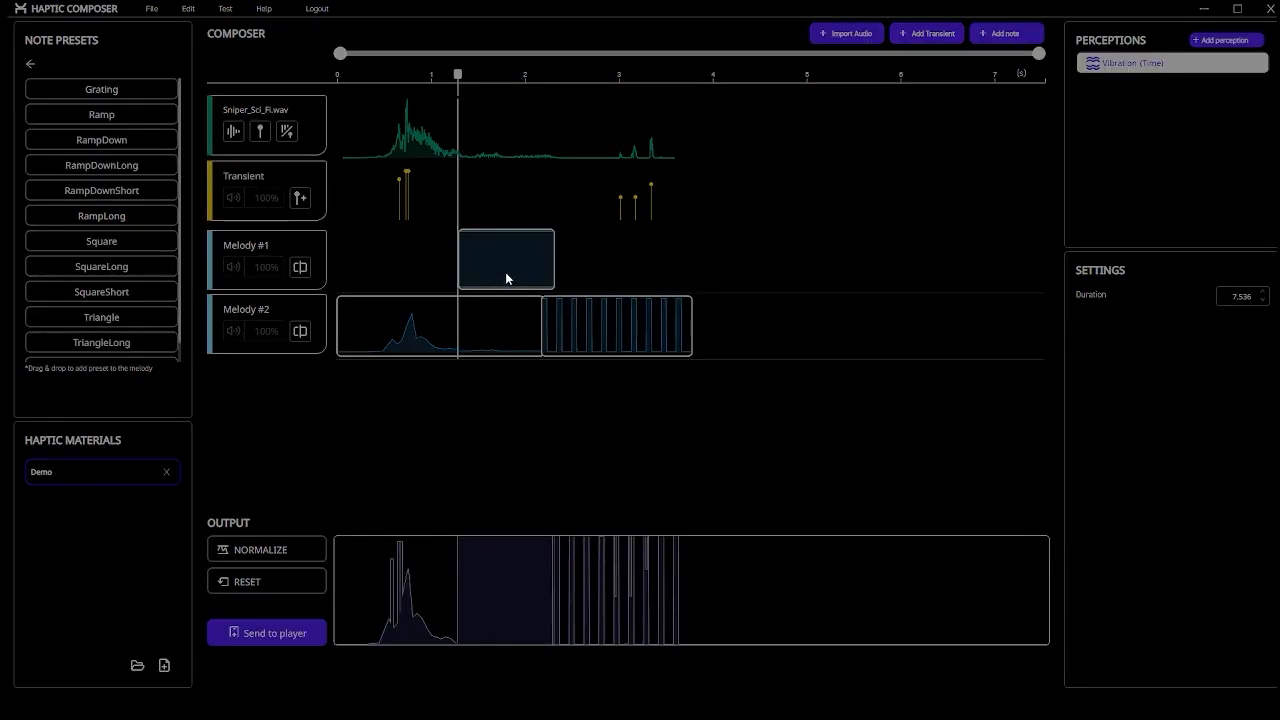
{"action": "double_click", "coordinate": [504, 270]}
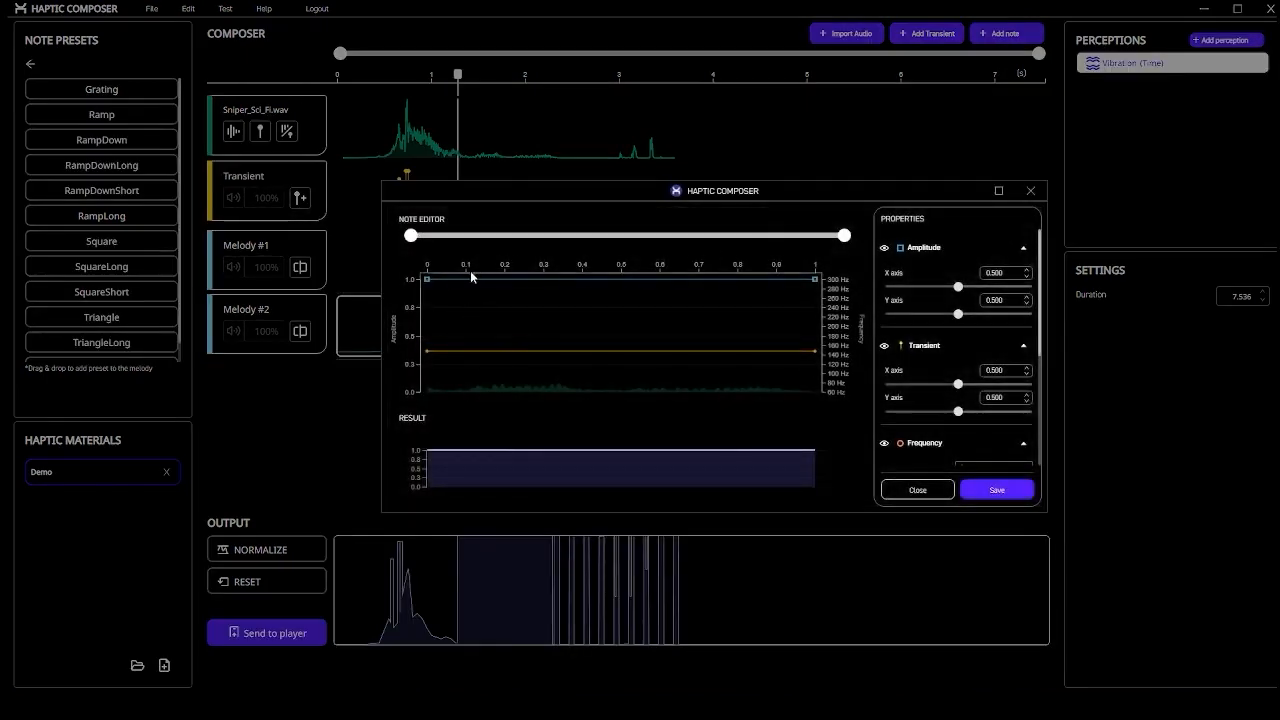
{"action": "left_click", "coordinate": [427, 280]}
{"action": "left_click", "coordinate": [500, 300]}
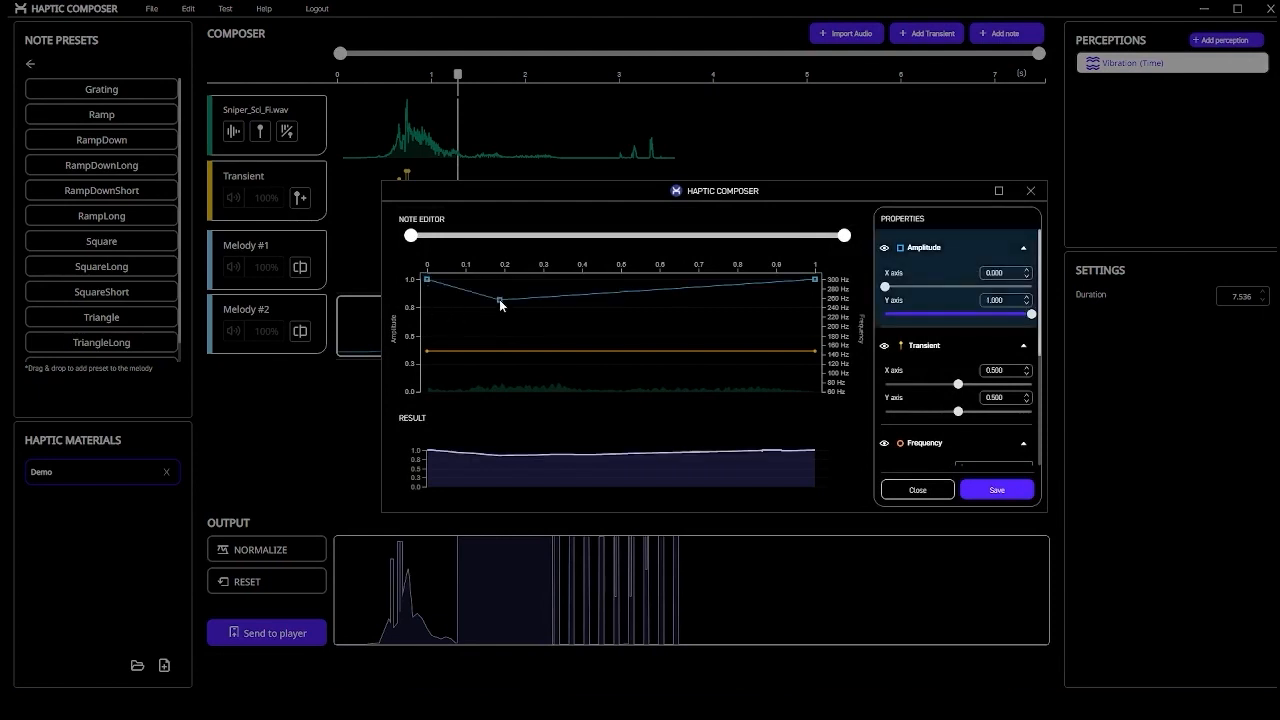
{"action": "left_click", "coordinate": [631, 307]}
{"action": "left_click", "coordinate": [645, 282]}
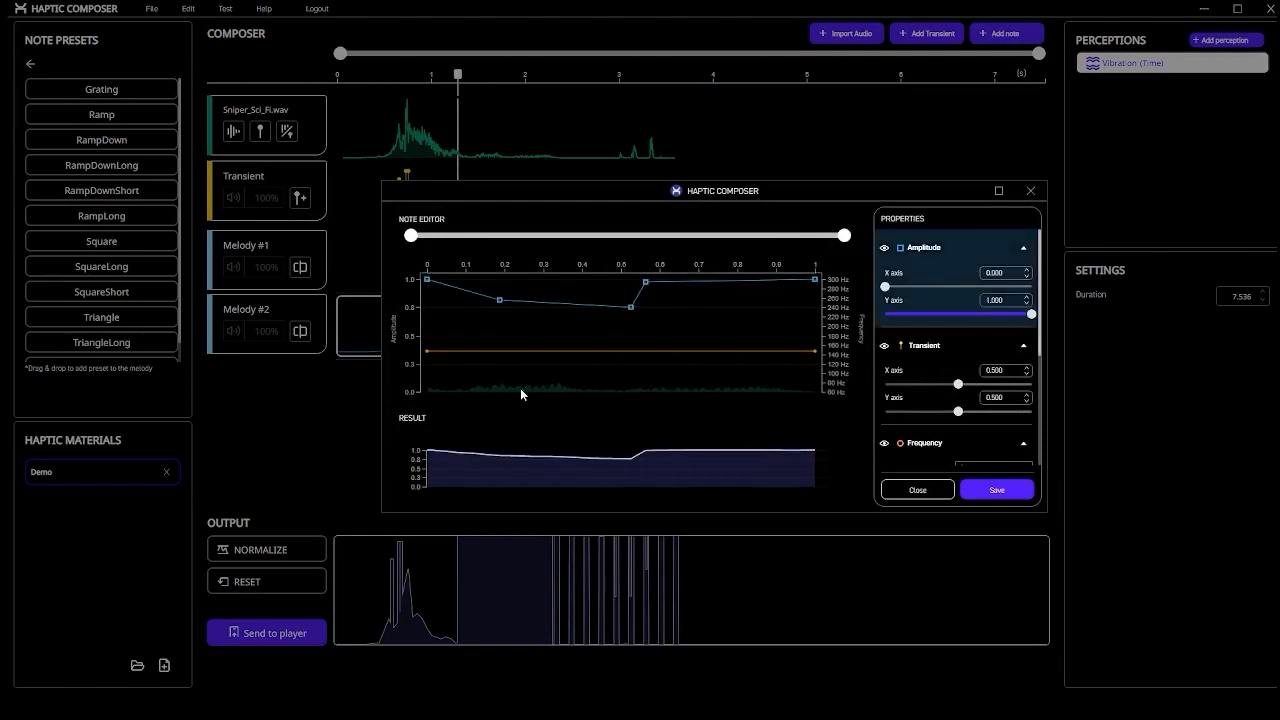
{"action": "left_click", "coordinate": [978, 492]}
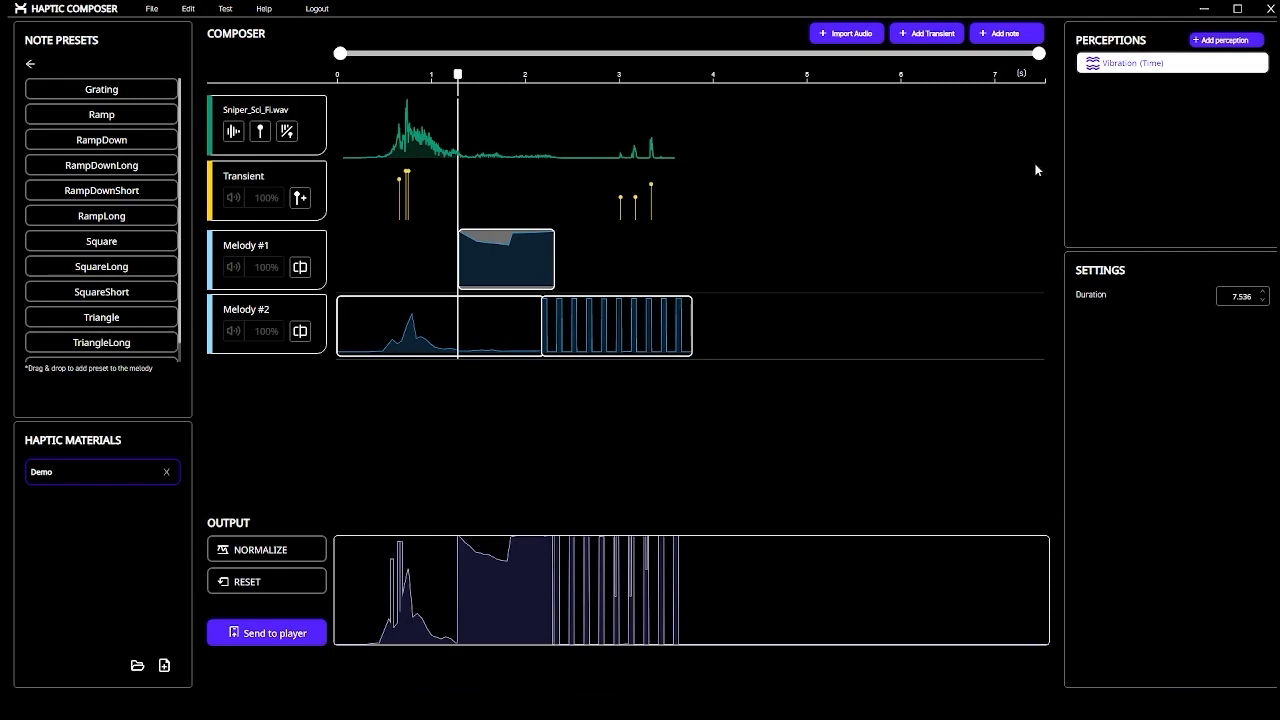
Add a Texture (Space) perception with a Grating preset note stretched to about 1.33, and save it
{"action": "left_click", "coordinate": [1222, 42]}
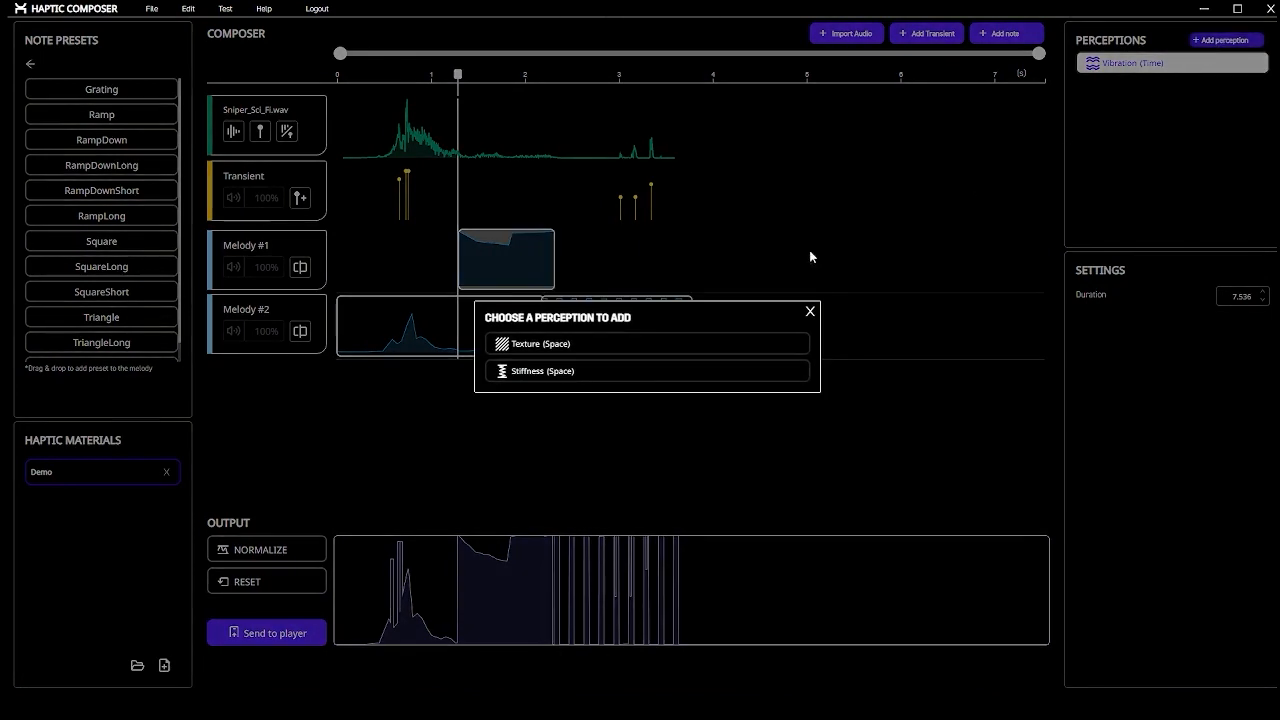
{"action": "left_click", "coordinate": [668, 355]}
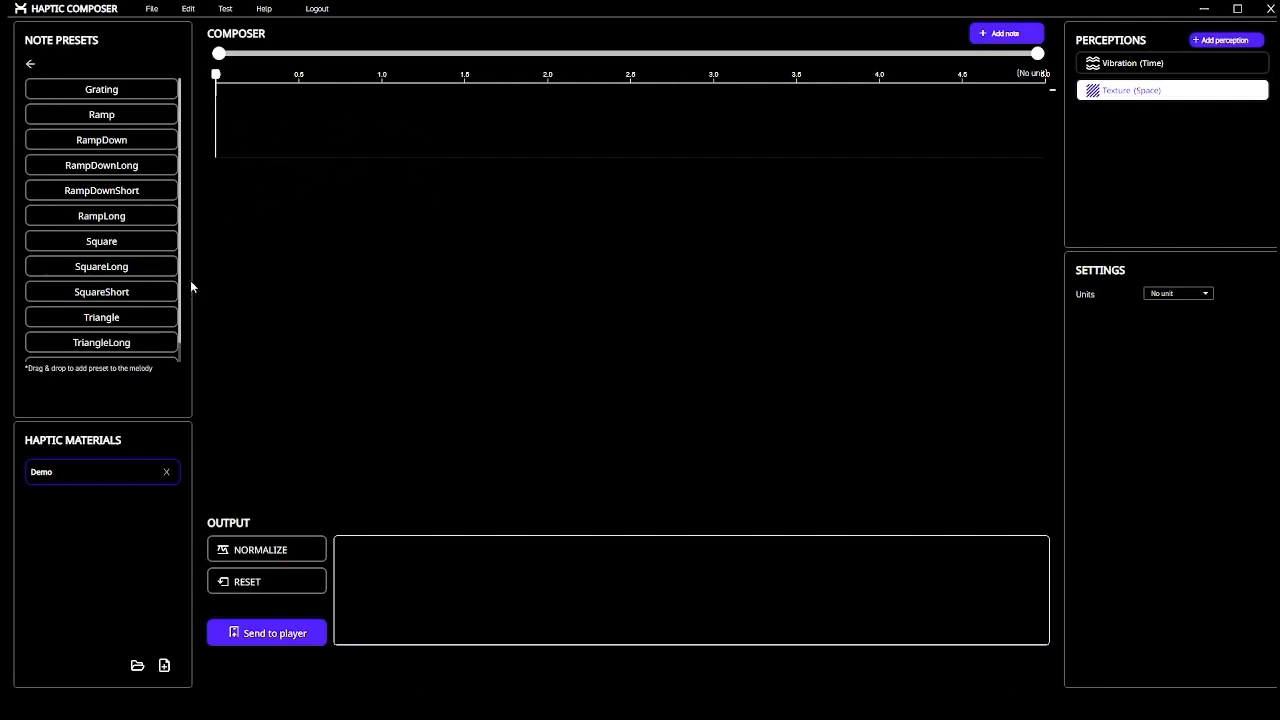
{"action": "left_click", "coordinate": [30, 64]}
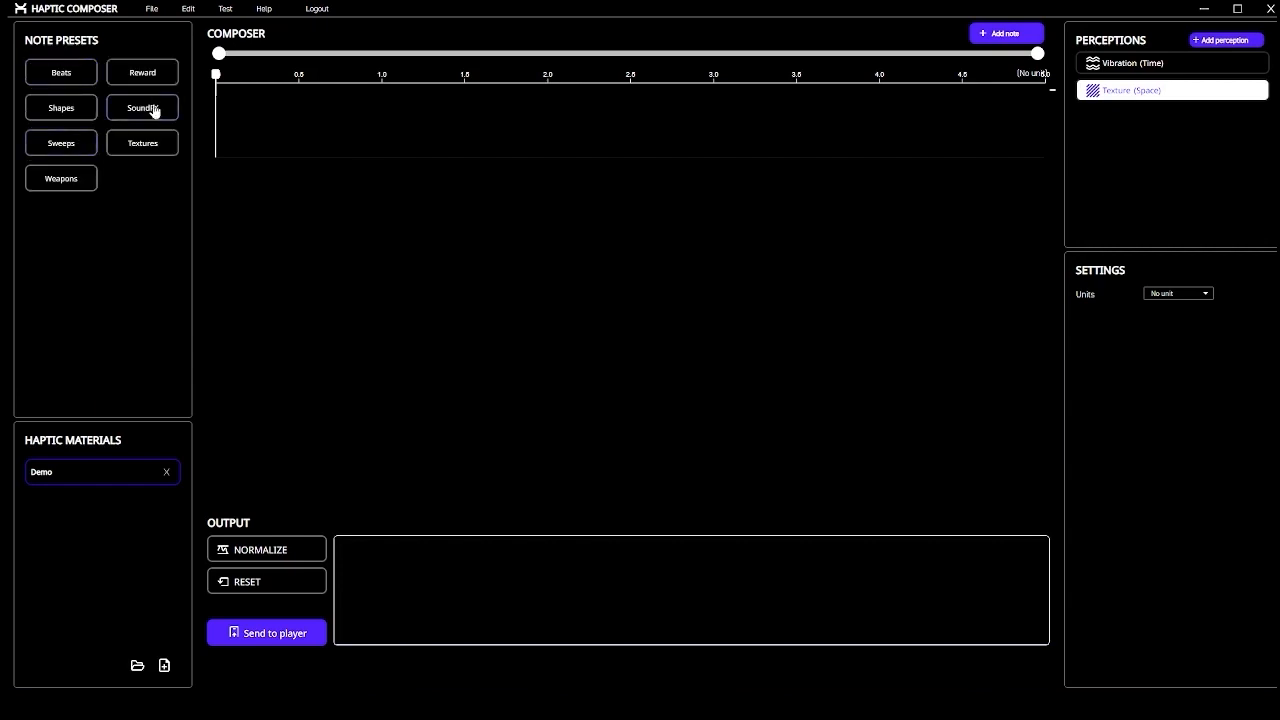
{"action": "left_click", "coordinate": [150, 153]}
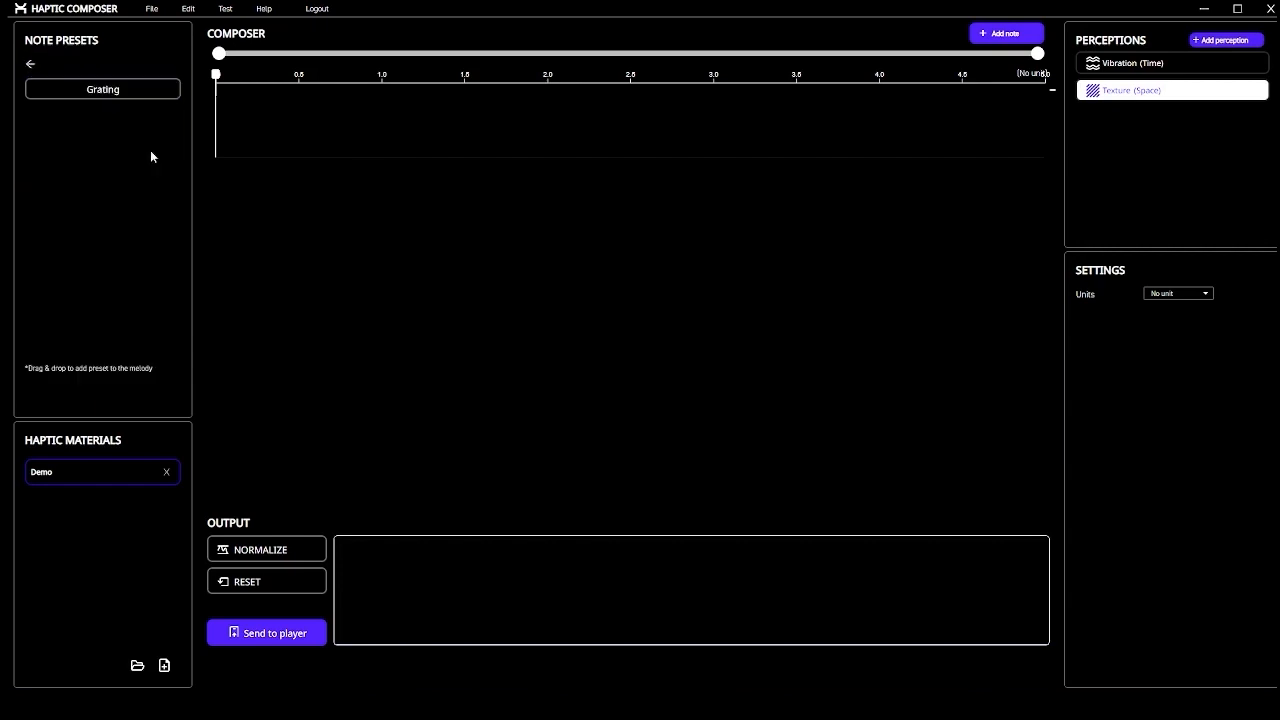
{"action": "left_click_drag", "start_coordinate": [80, 91], "coordinate": [277, 240]}
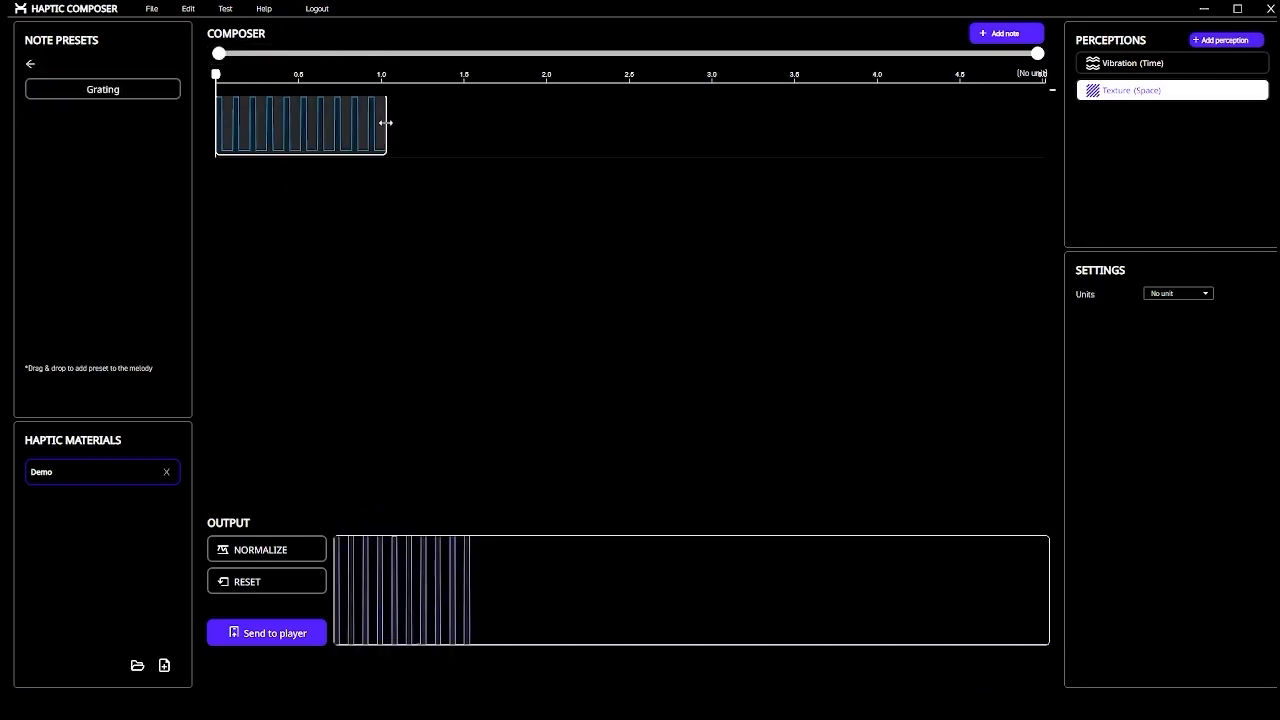
{"action": "mouse_move", "coordinate": [386, 125]}
{"action": "left_mouse_down"}
{"action": "mouse_move", "coordinate": [440, 127]}
{"action": "mouse_move", "coordinate": [375, 128]}
{"action": "left_mouse_up"}
{"action": "double_click", "coordinate": [311, 142]}
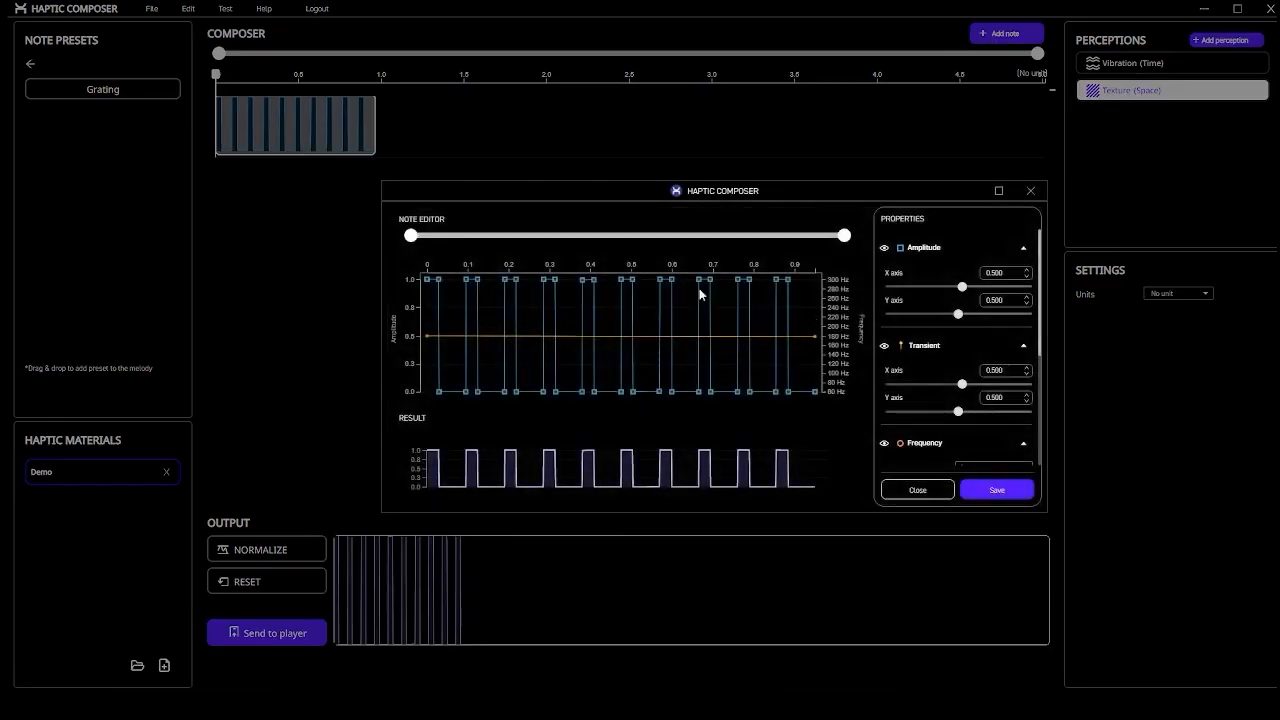
{"action": "left_click", "coordinate": [996, 491]}
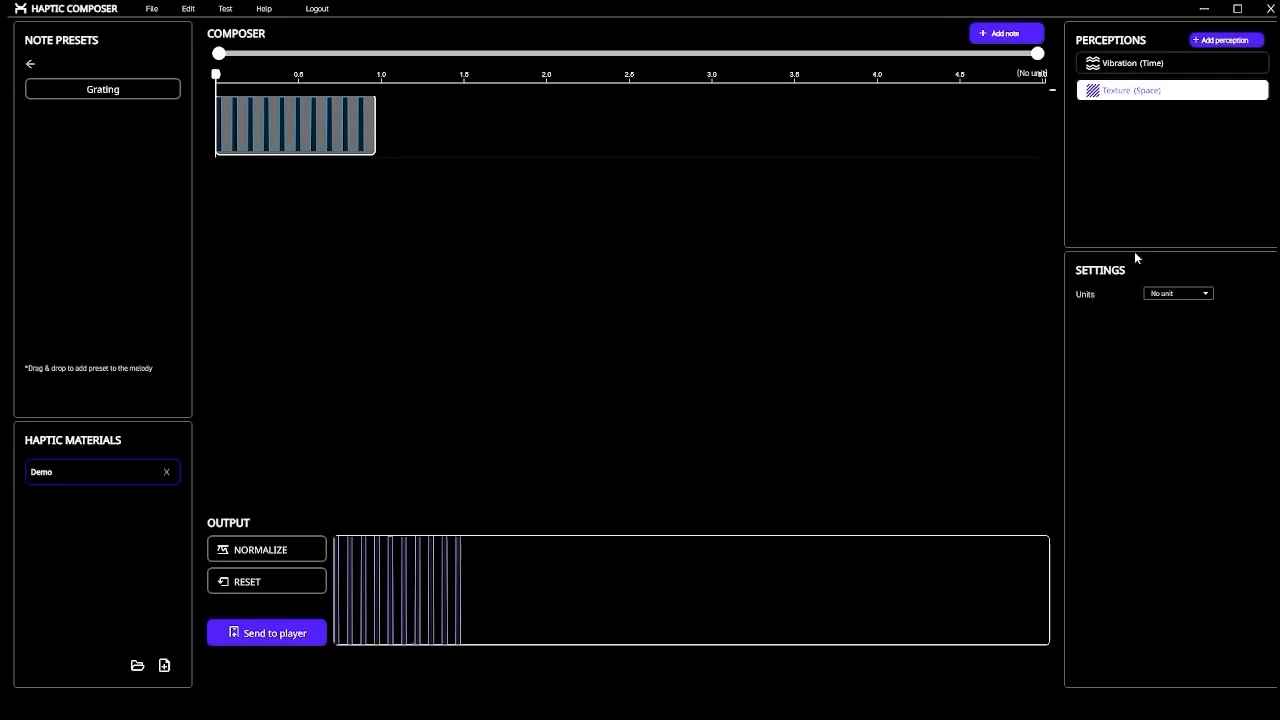
Add a Stiffness (Space) perception with curve points near 0.206 and 0.816 high and 0.264 and 0.738 low
{"action": "left_click", "coordinate": [1212, 42]}
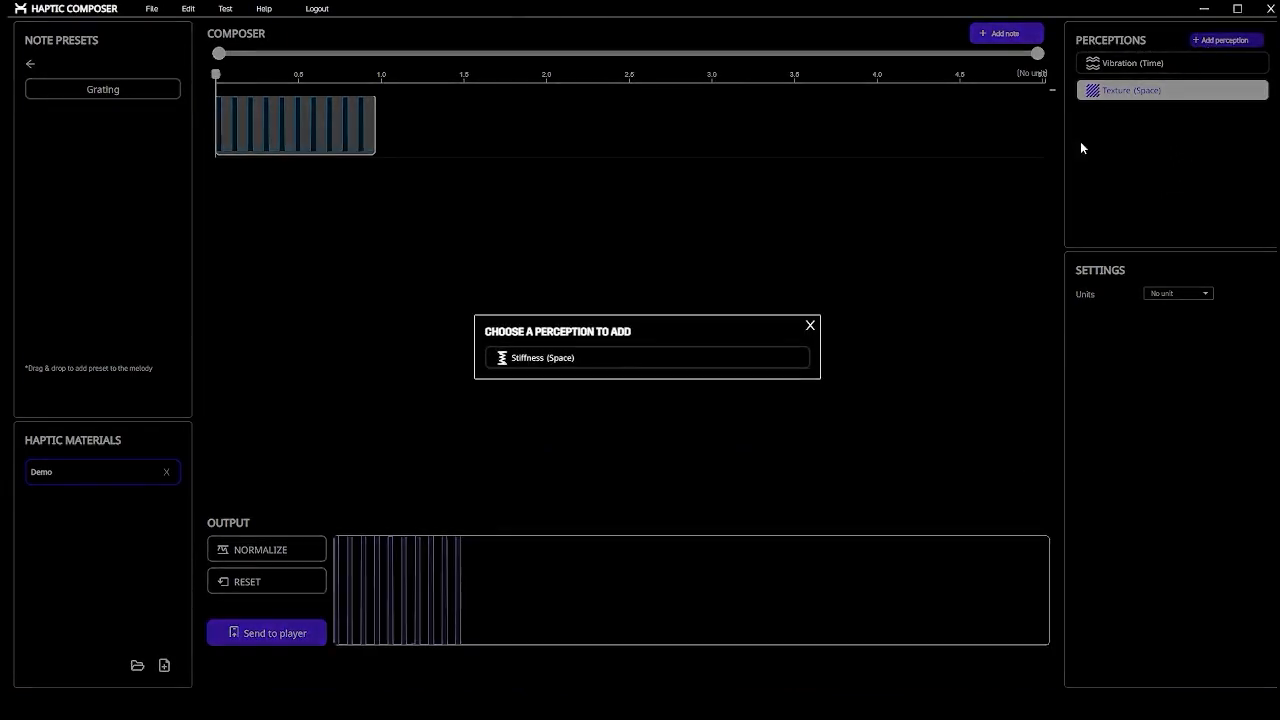
{"action": "left_click", "coordinate": [629, 362]}
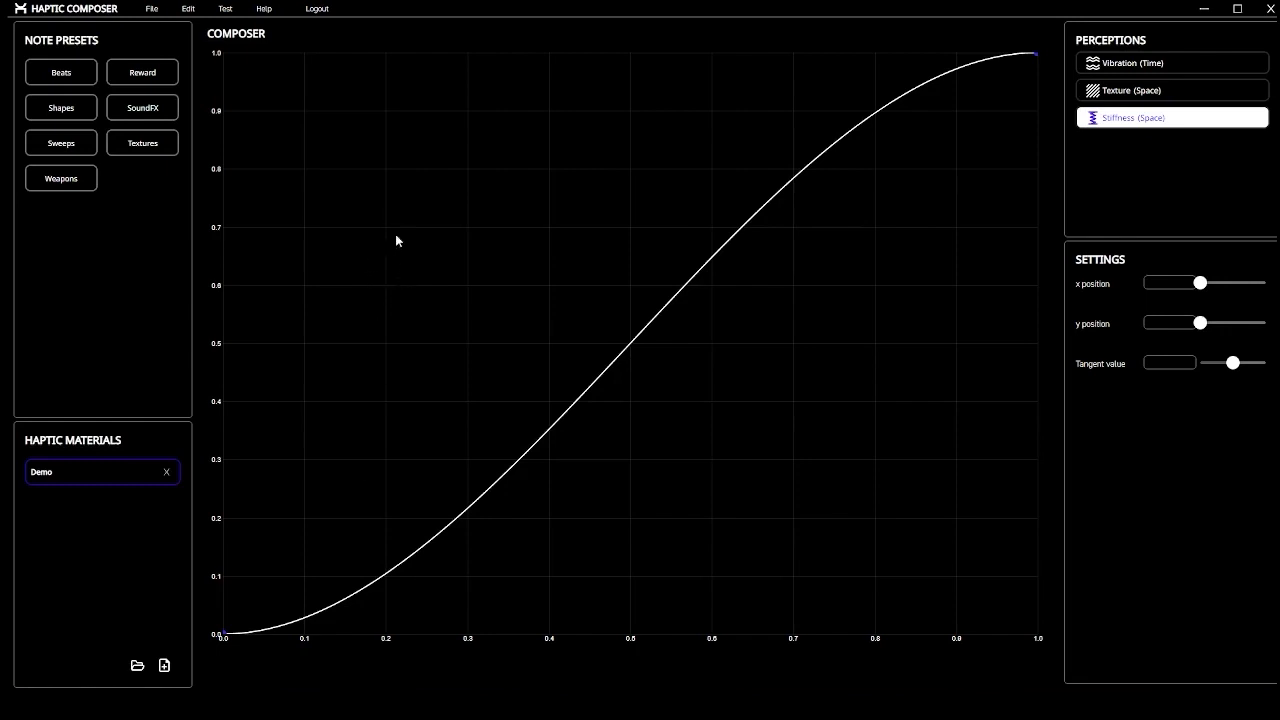
{"action": "left_click", "coordinate": [389, 87]}
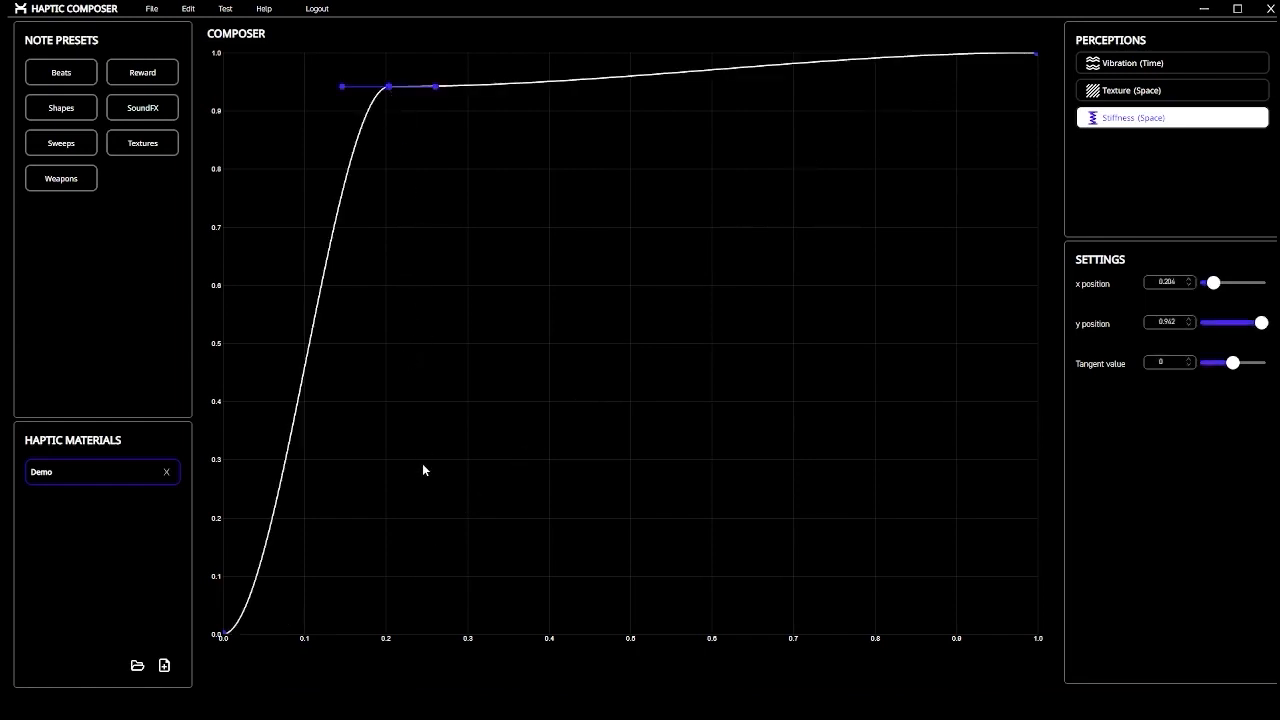
{"action": "left_click", "coordinate": [438, 592]}
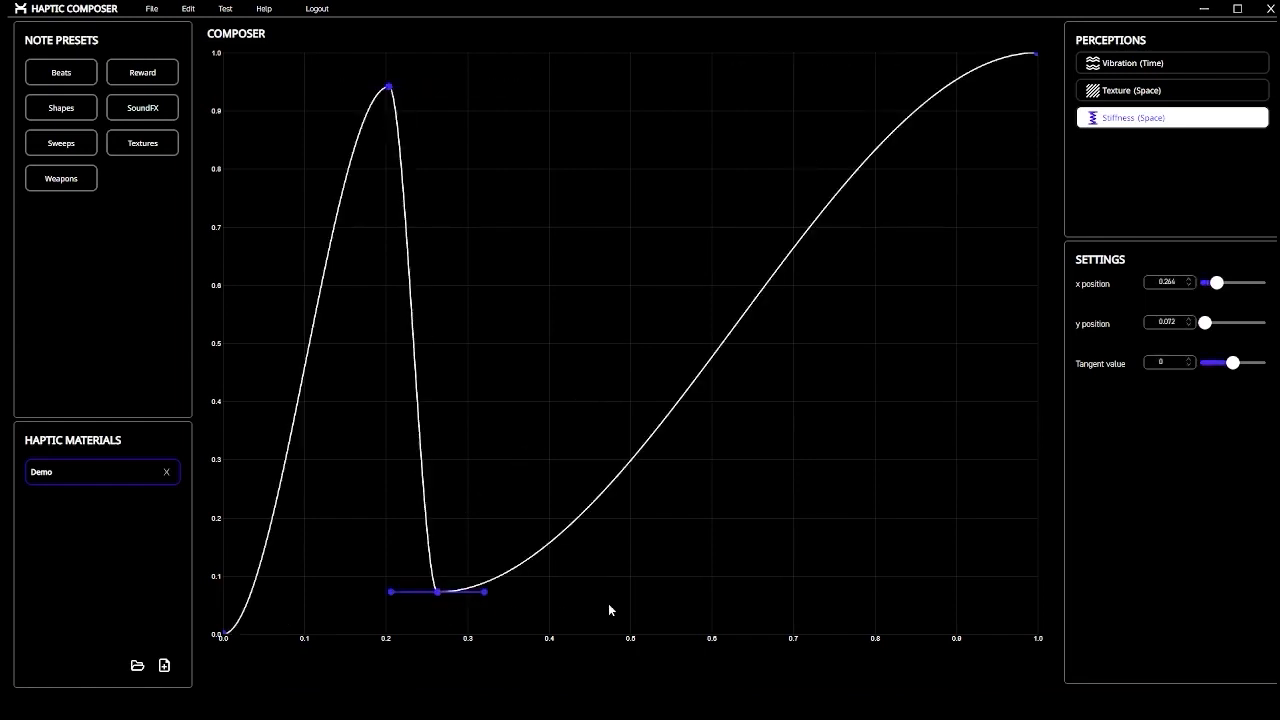
{"action": "left_click", "coordinate": [825, 603]}
{"action": "left_click", "coordinate": [888, 97]}
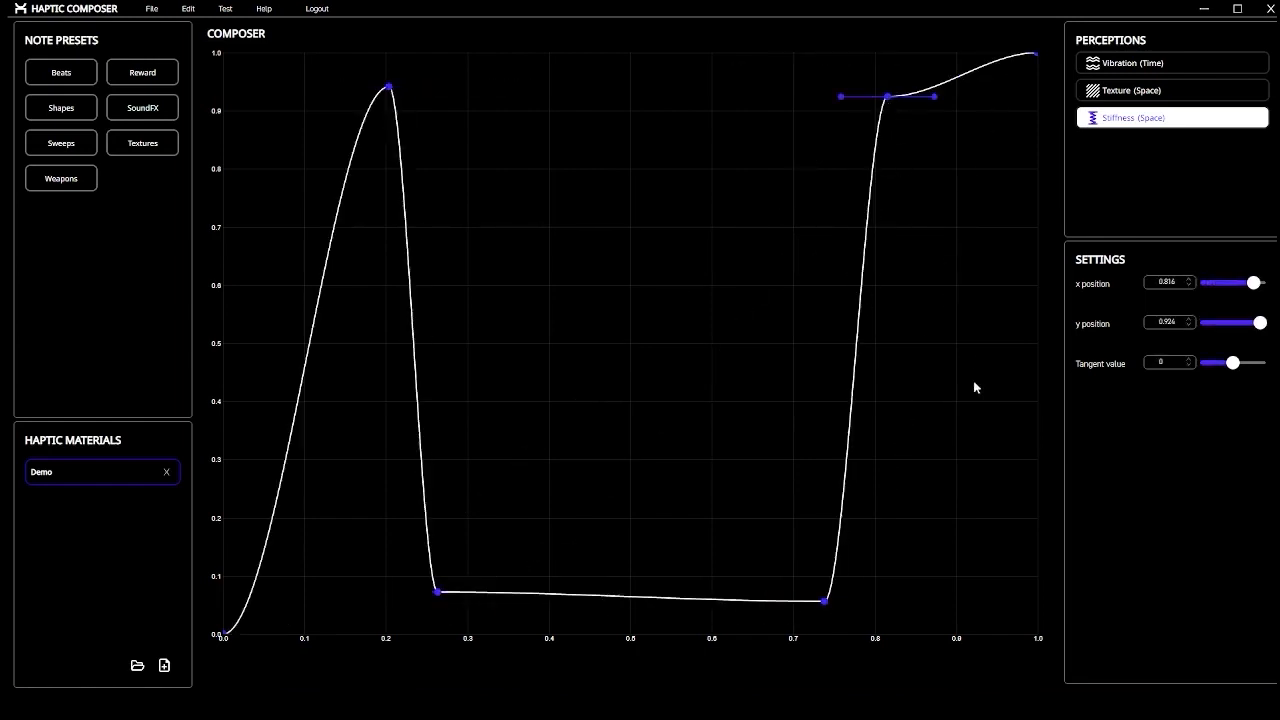
Drop the curve's end and both low points to zero, and move the peaks to x 0.126 and 0.875
{"action": "left_click", "coordinate": [1035, 57]}
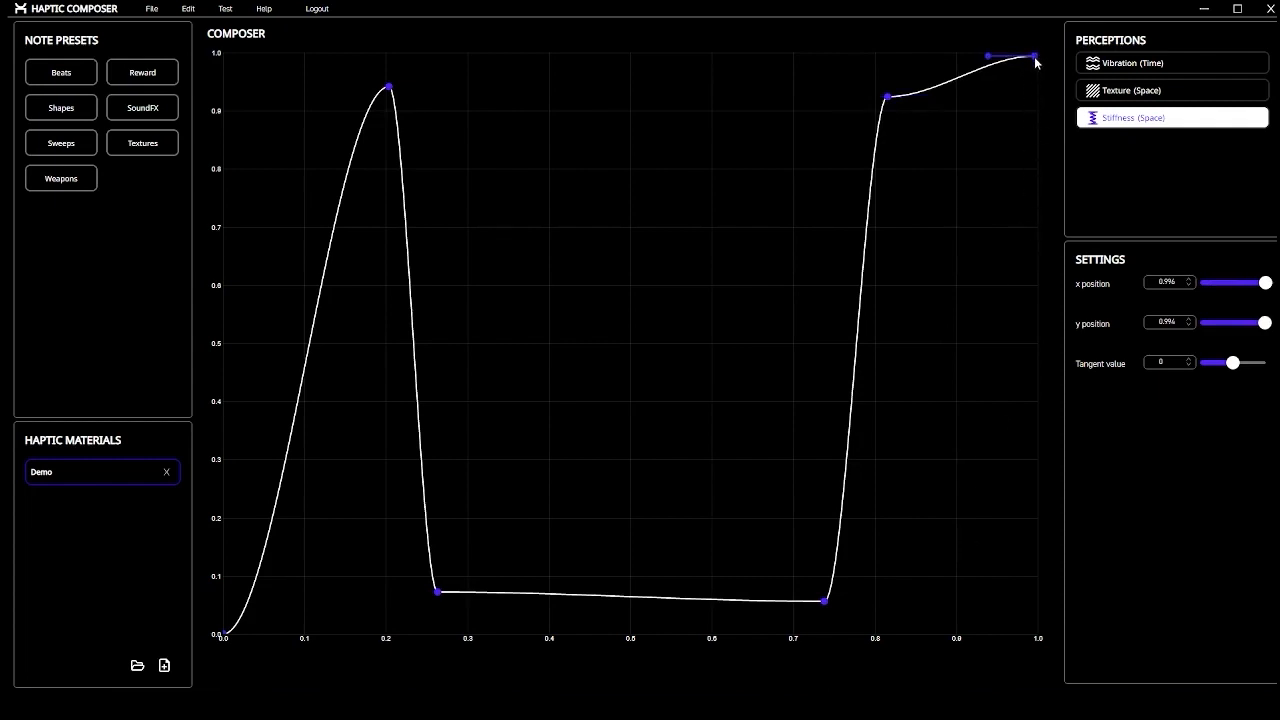
{"action": "left_click_drag", "start_coordinate": [1035, 57], "coordinate": [1035, 229]}
{"action": "left_click_drag", "start_coordinate": [1030, 464], "coordinate": [1060, 654]}
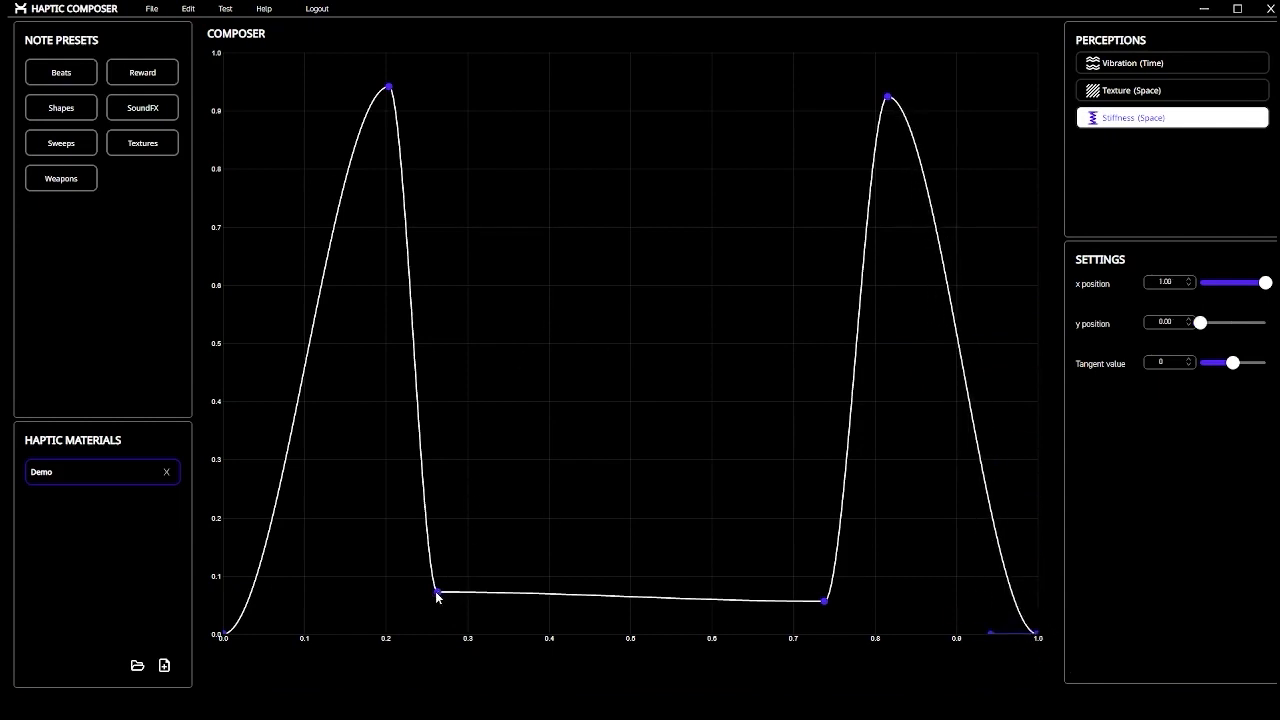
{"action": "left_click_drag", "start_coordinate": [437, 593], "coordinate": [434, 650]}
{"action": "left_click_drag", "start_coordinate": [824, 605], "coordinate": [834, 652]}
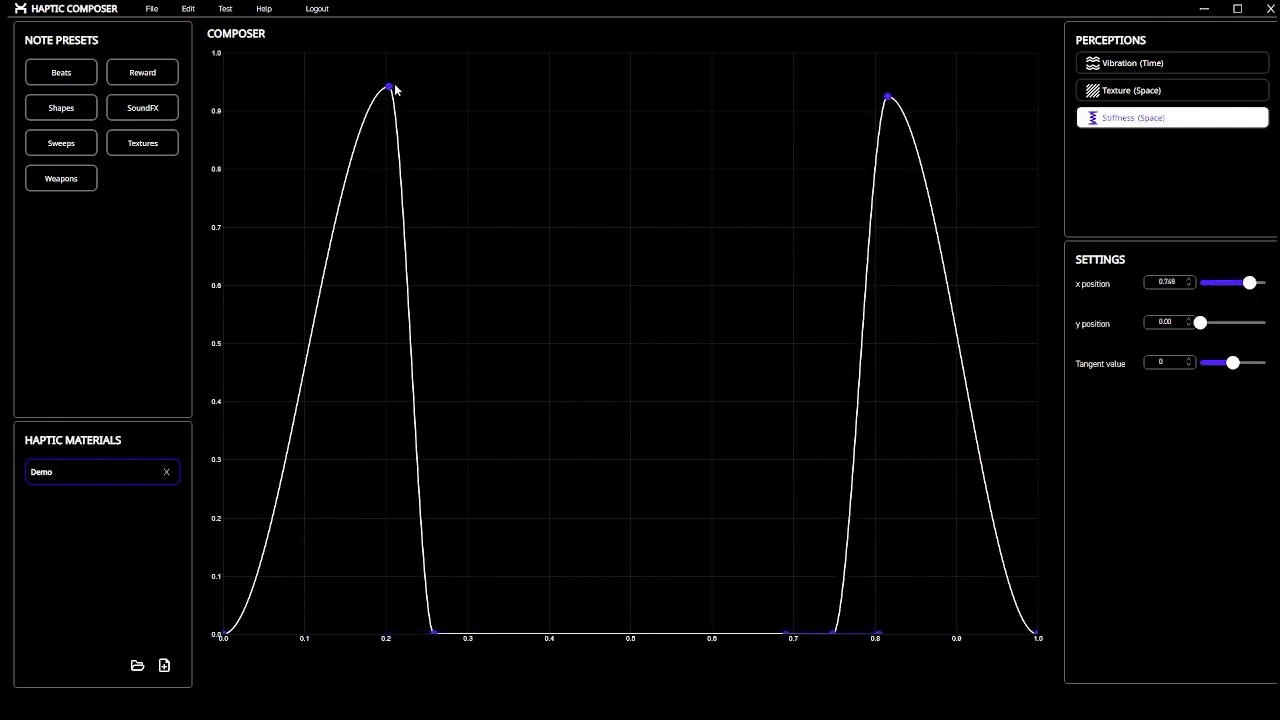
{"action": "left_click_drag", "start_coordinate": [389, 88], "coordinate": [324, 92]}
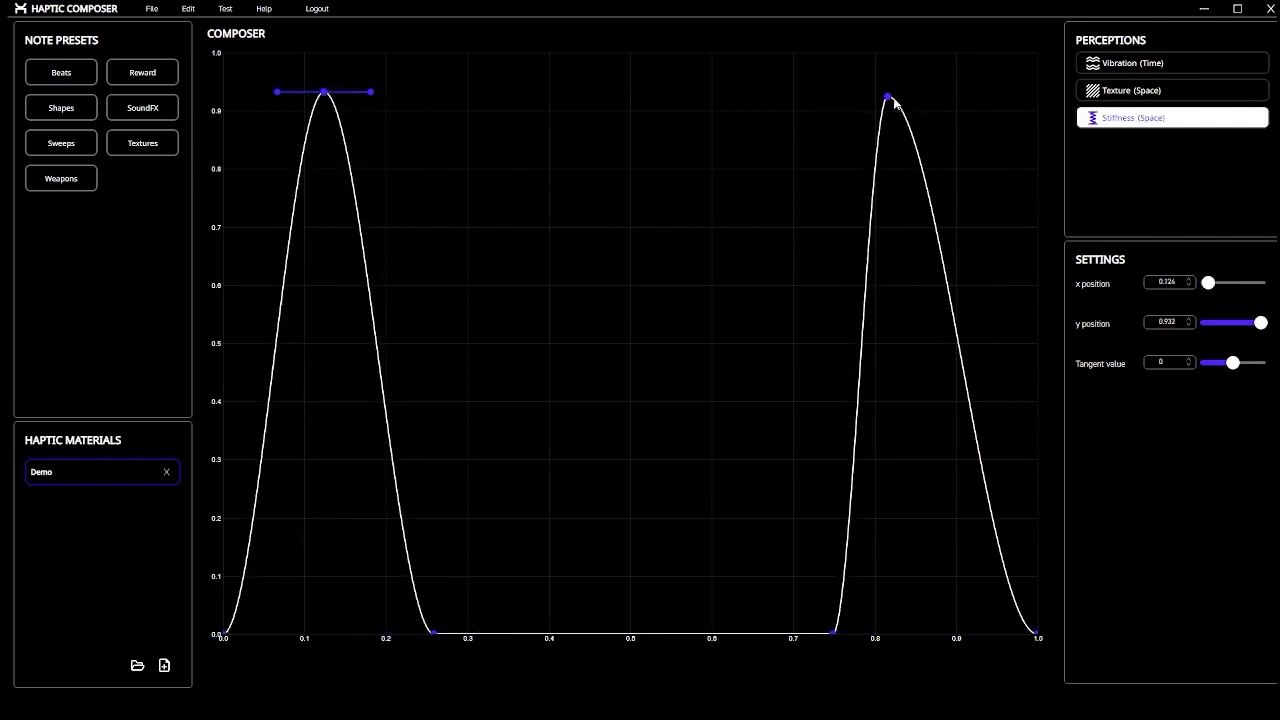
{"action": "left_click_drag", "start_coordinate": [887, 97], "coordinate": [934, 86]}
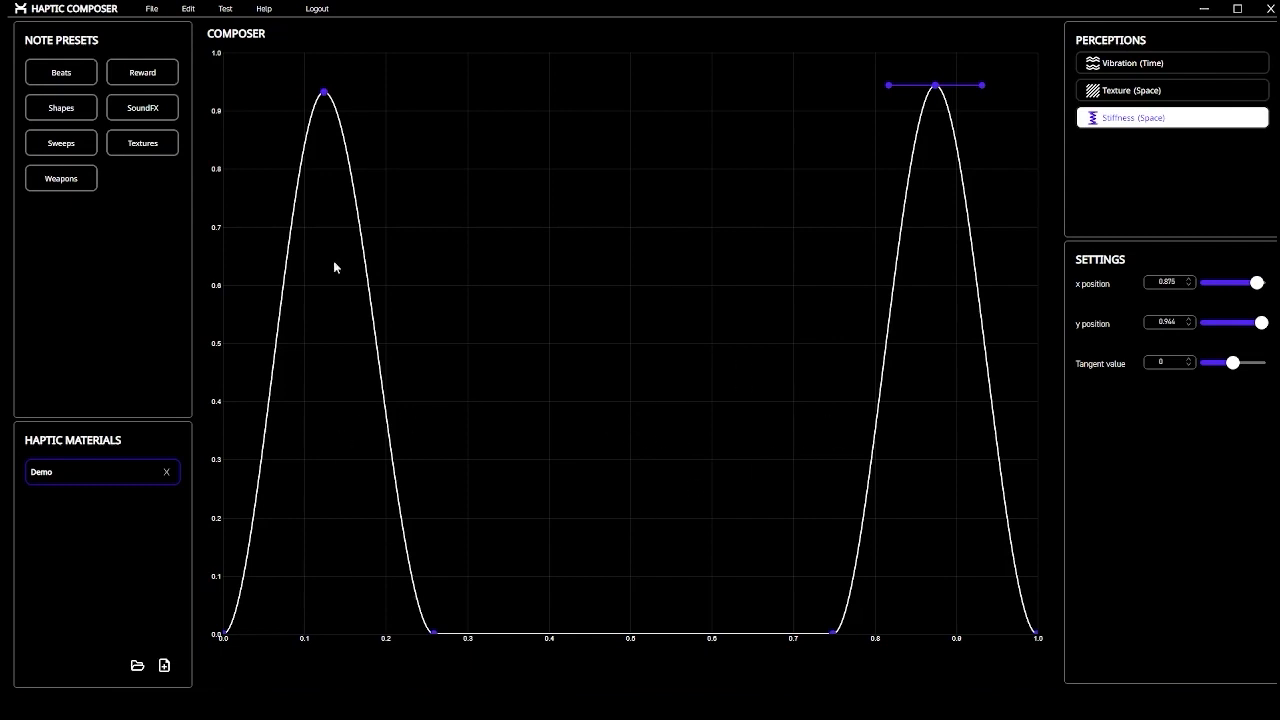
Look through the Help menu options, then bring up the Edit menu with Undo and Redo
{"action": "left_click", "coordinate": [264, 10]}
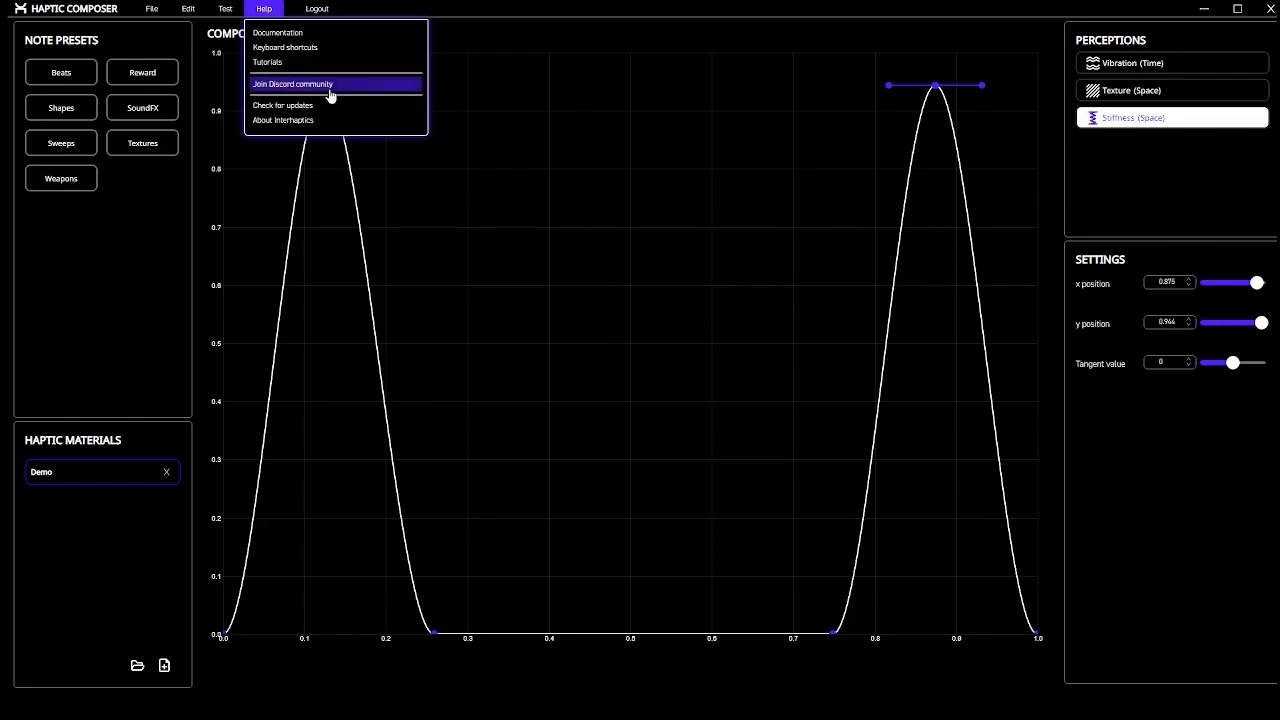
{"action": "mouse_move", "coordinate": [187, 10]}
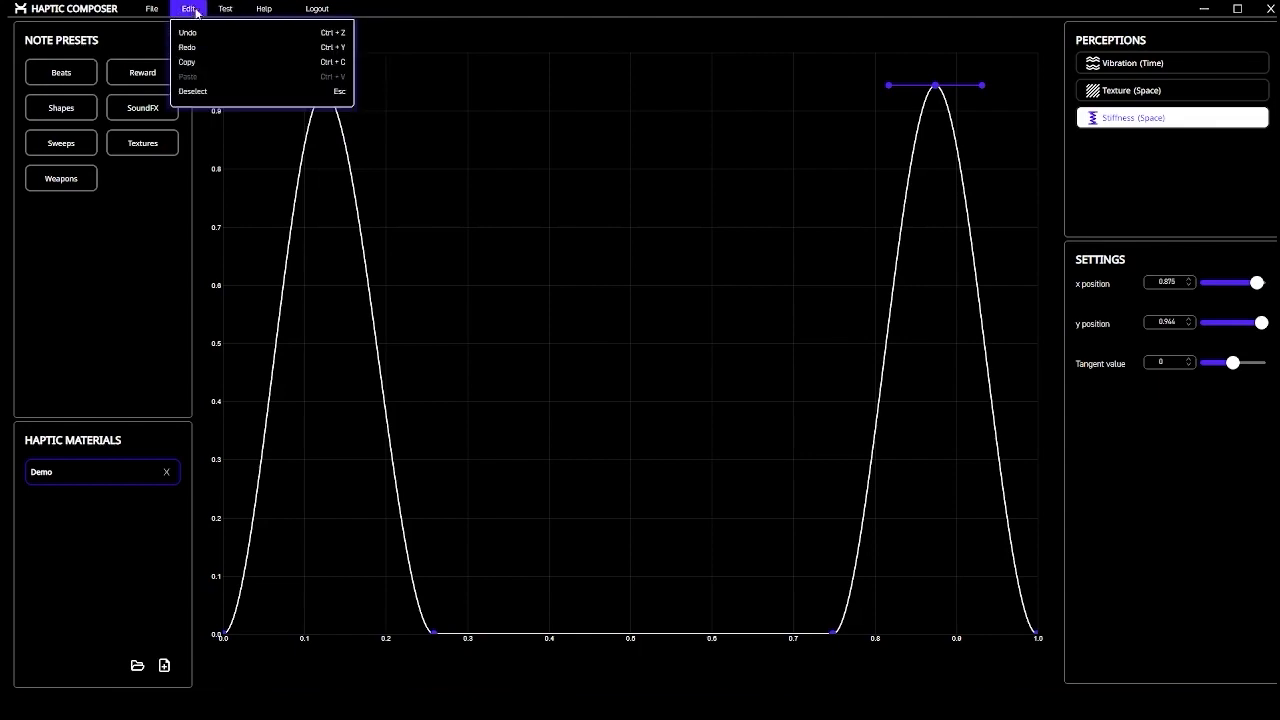